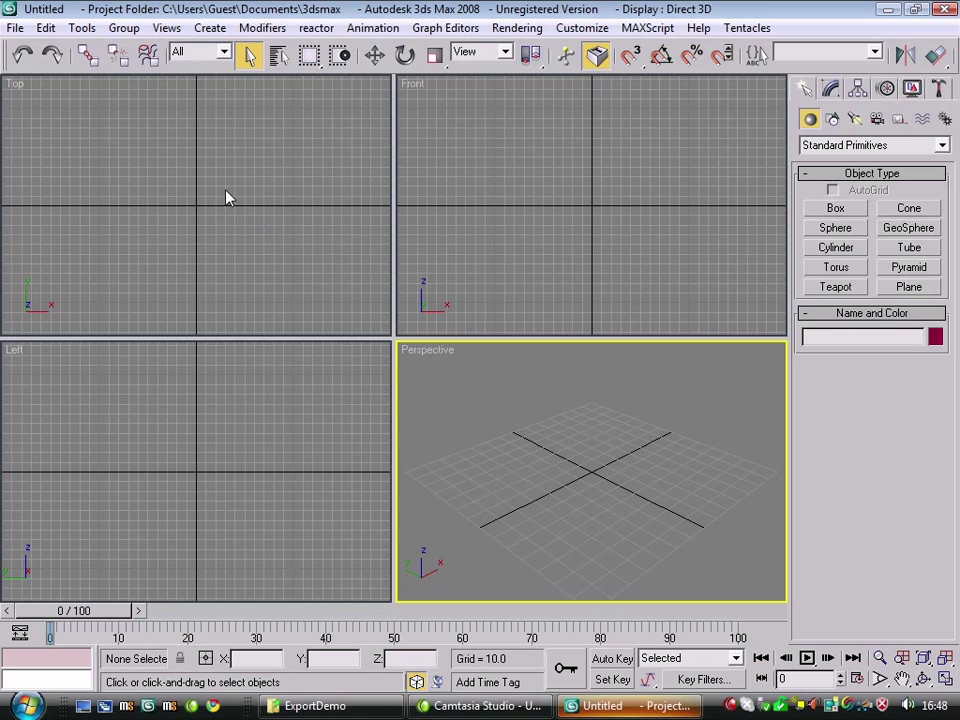
# Open the recent scene Costume_Demo.max.
pyautogui.click(20, 28)
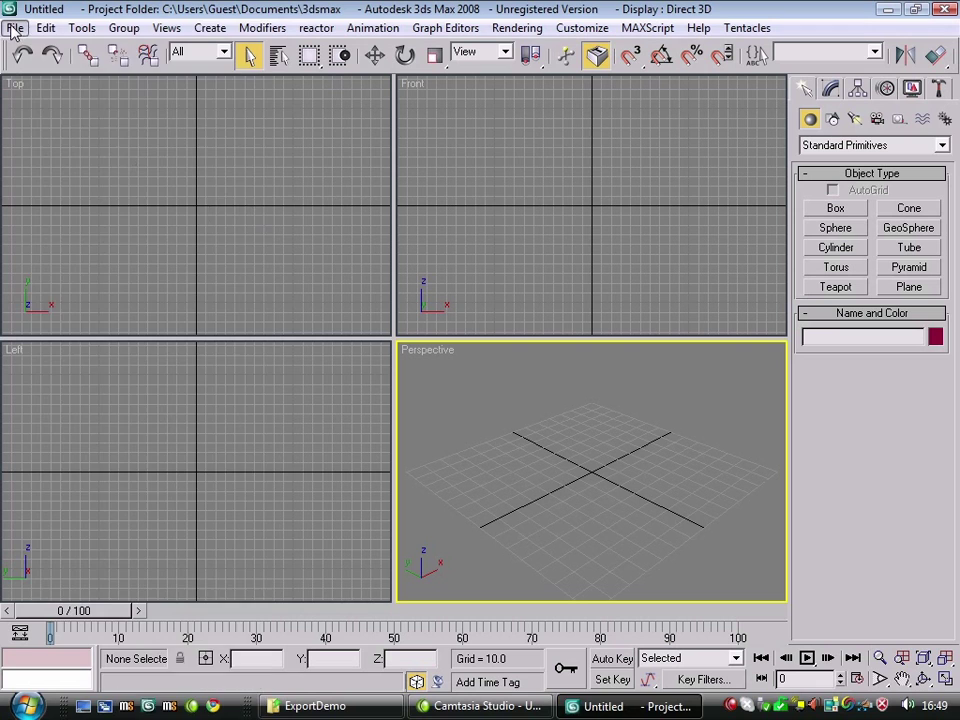
pyautogui.moveTo(95, 142)
pyautogui.click(345, 142)
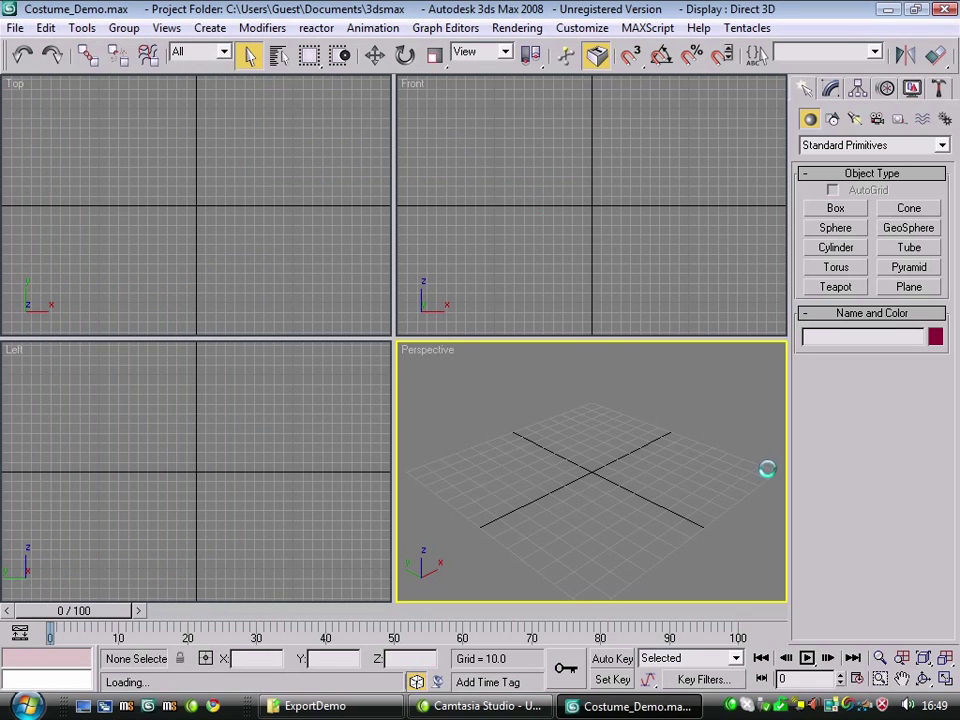
# Select the character's body mesh, check its edged faces, orbit, and return to Front view.
pyautogui.click(431, 370)
pyautogui.scroll(4, 420, 345)
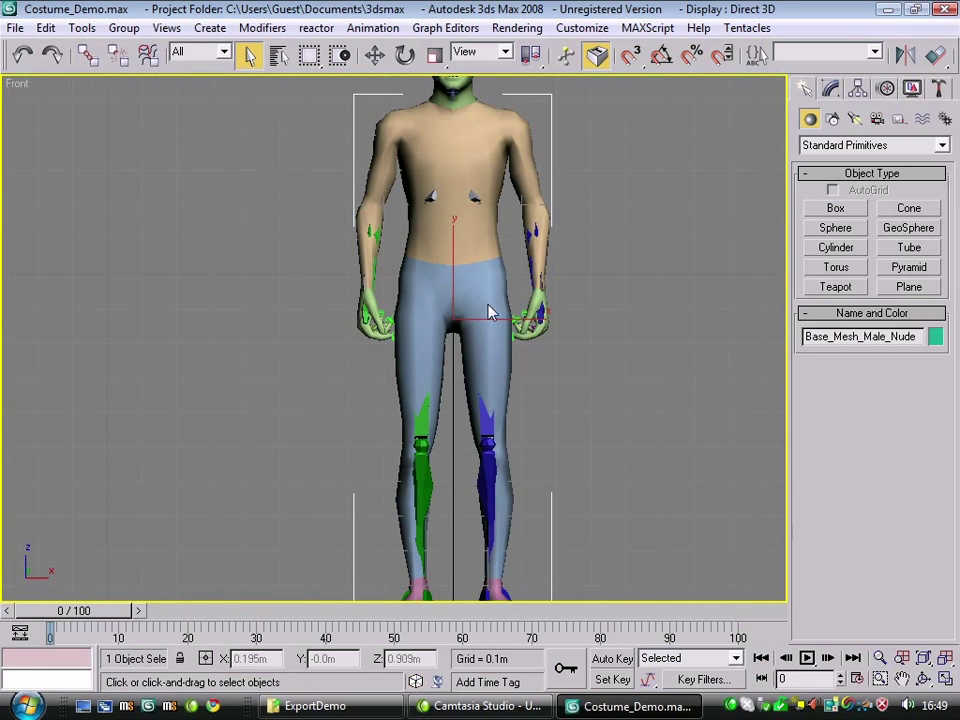
pyautogui.scroll(-2, 410, 300)
pyautogui.press('F4')
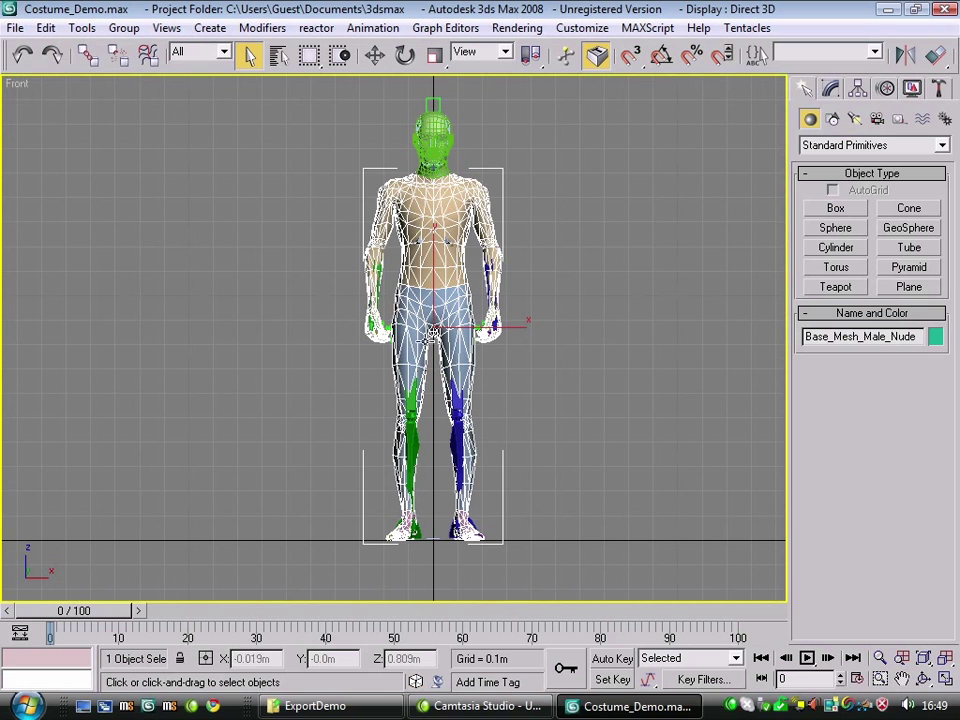
pyautogui.press('F4')
pyautogui.keyDown('alt'); pyautogui.moveTo(531, 461); pyautogui.dragTo(452, 454, button='middle'); pyautogui.keyUp('alt')
pyautogui.press('f')
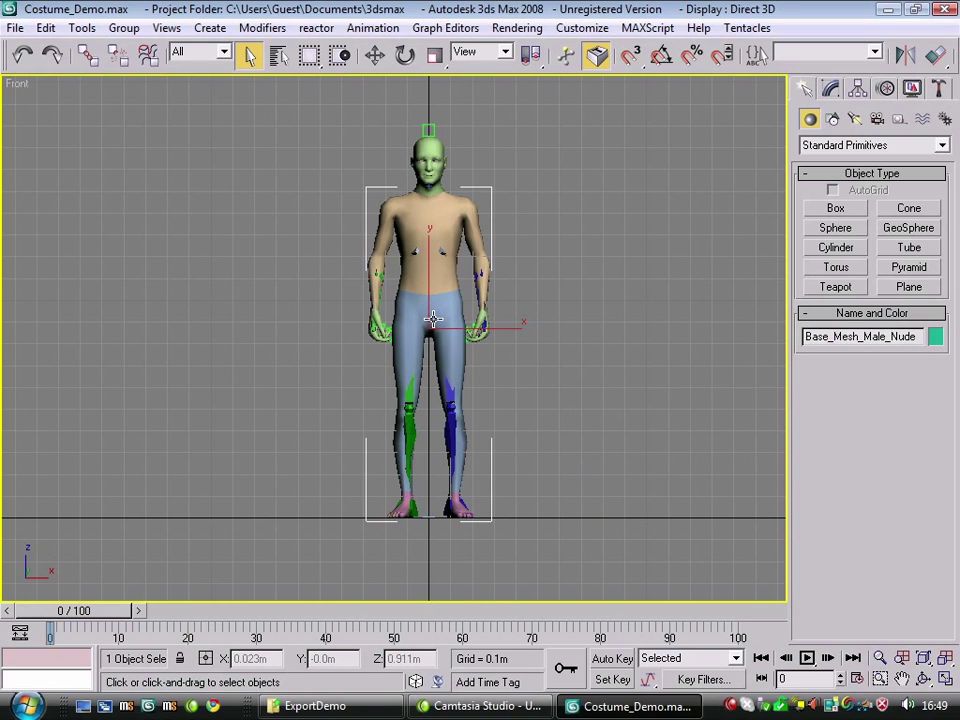
# Open the Material Editor and enter Polygon mode on the Editable Poly below Skin.
pyautogui.press('m')
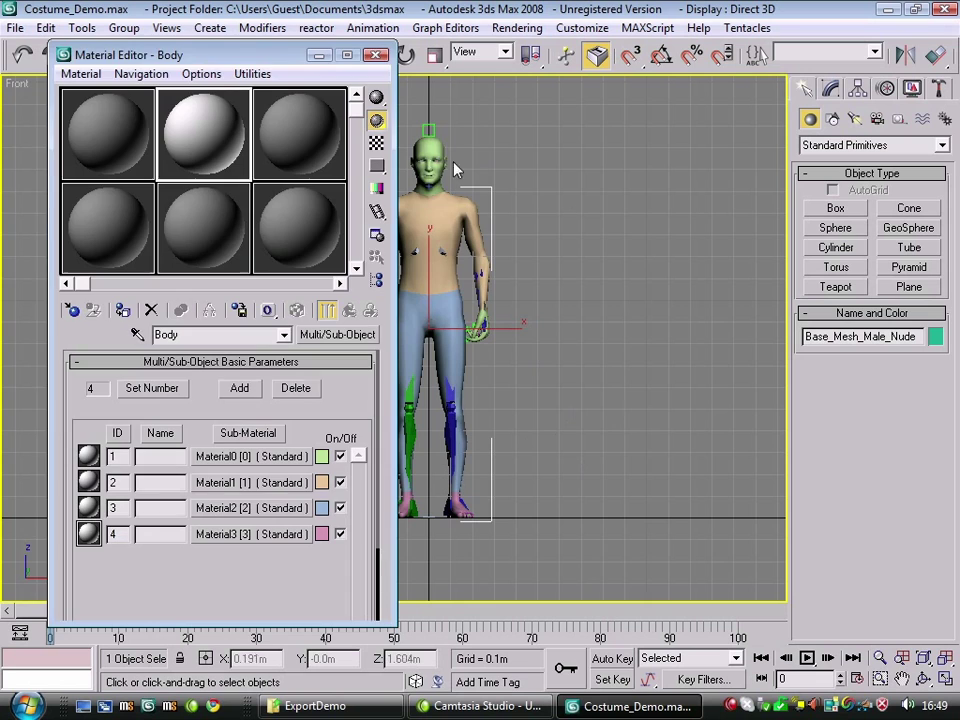
pyautogui.moveTo(511, 204); pyautogui.dragTo(627, 214, button='middle')
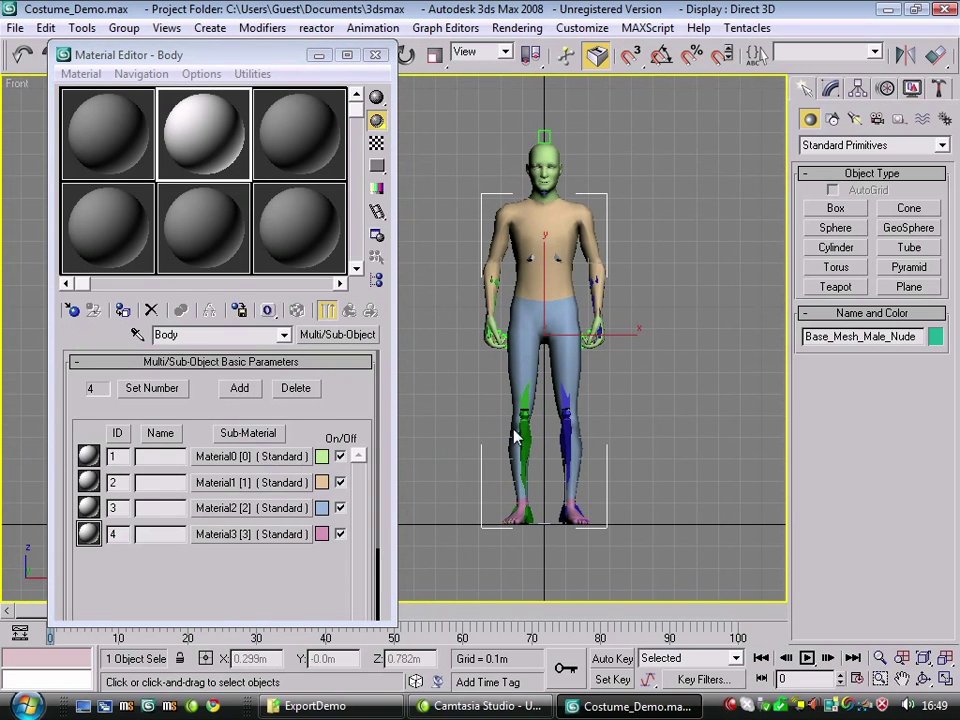
pyautogui.click(830, 89)
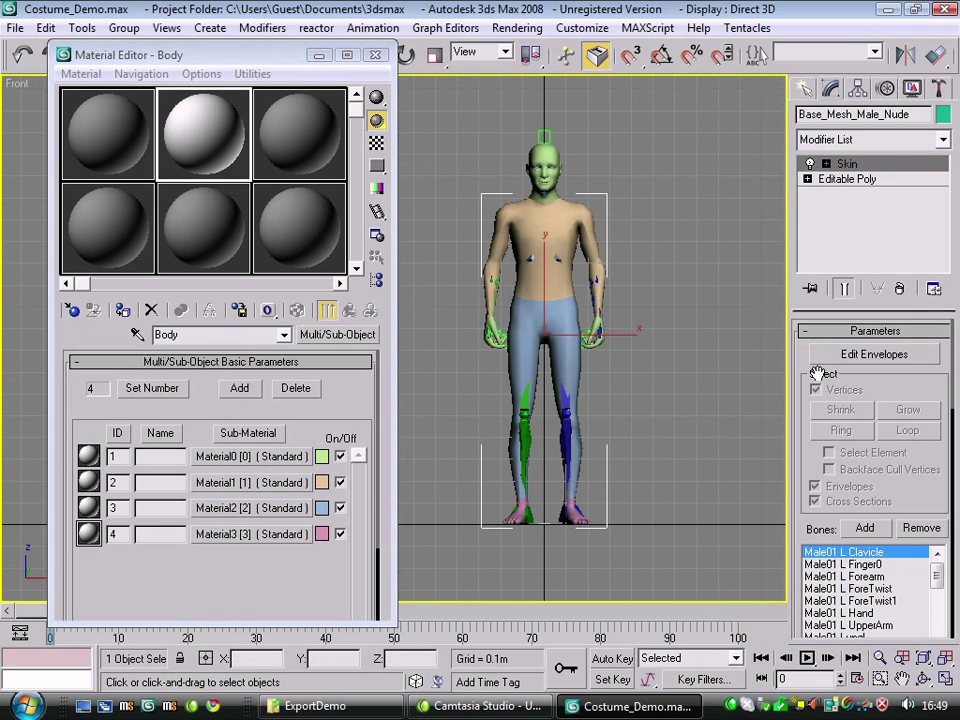
pyautogui.click(864, 181)
pyautogui.click(556, 406)
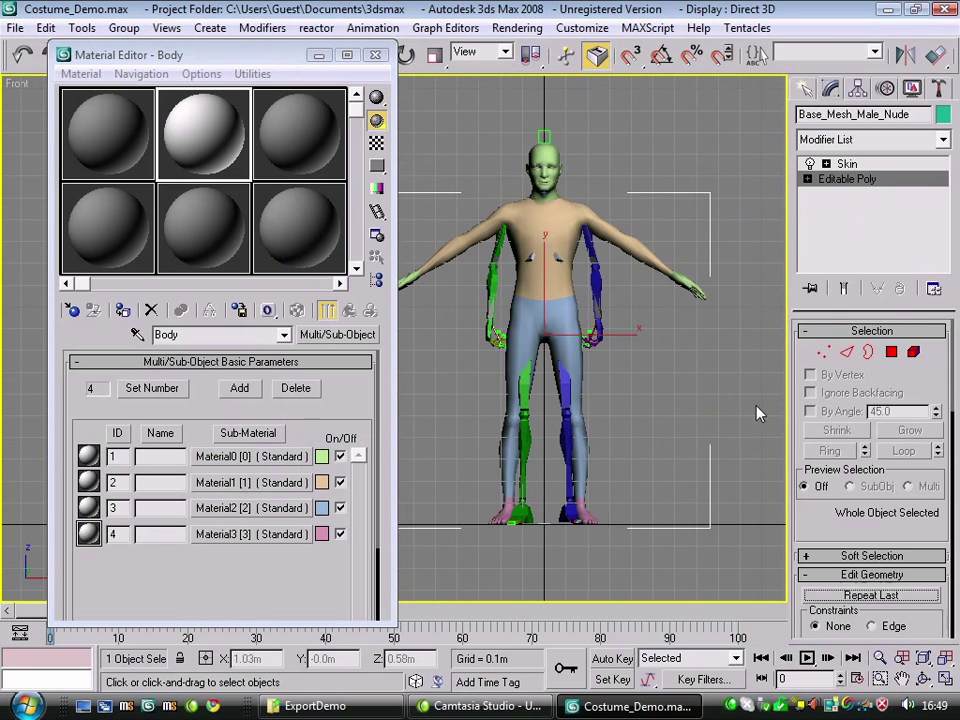
pyautogui.click(891, 352)
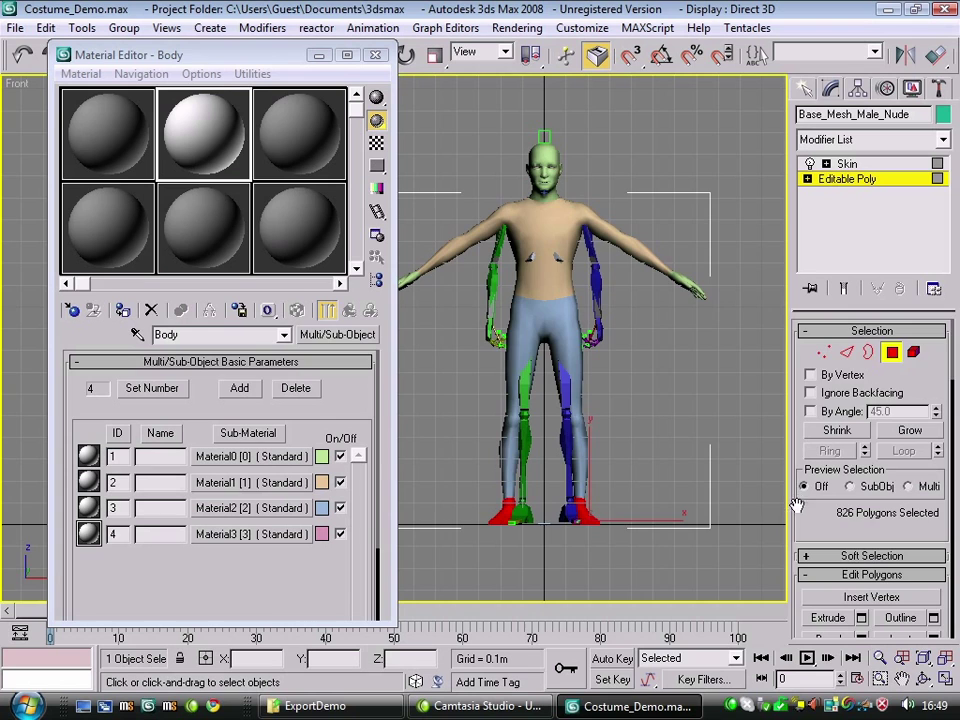
pyautogui.moveTo(797, 470); pyautogui.dragTo(620, 490)
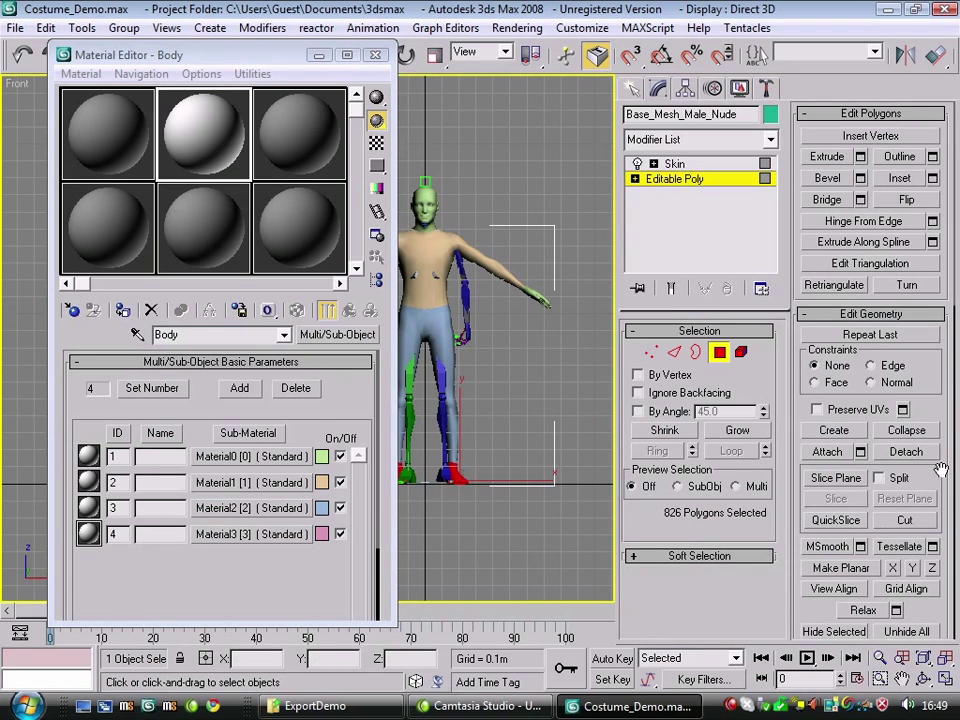
pyautogui.scroll(-5, 925, 390)
pyautogui.press('z')
# Select polygons by material ID 3 (legs), then ID 2 (torso), and exit Polygon mode.
pyautogui.click(931, 394)
pyautogui.click(840, 389)
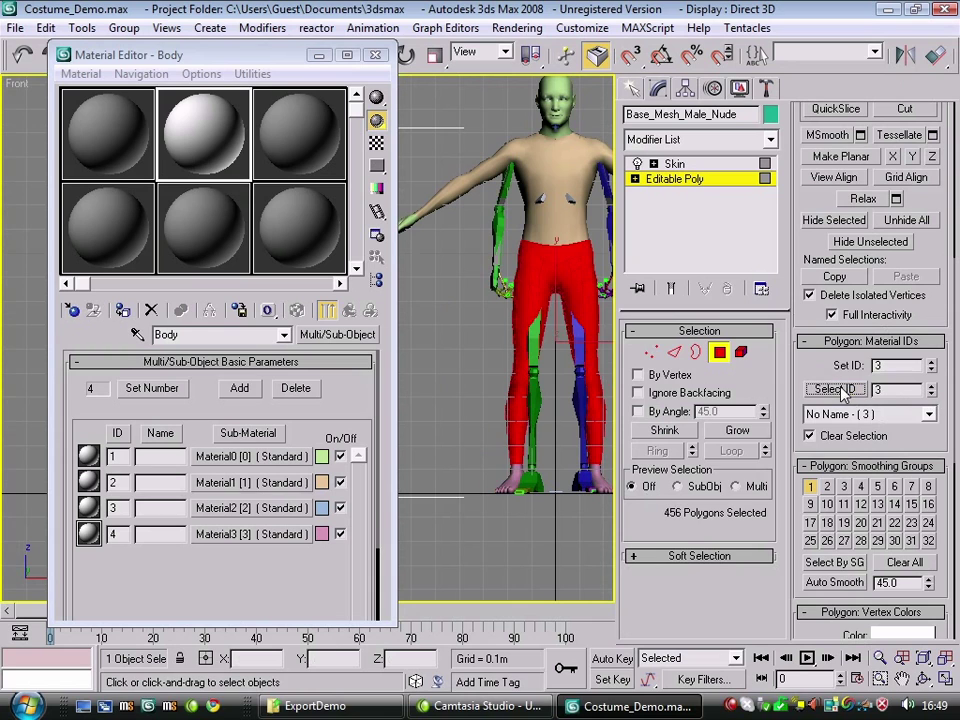
pyautogui.click(931, 394)
pyautogui.click(836, 389)
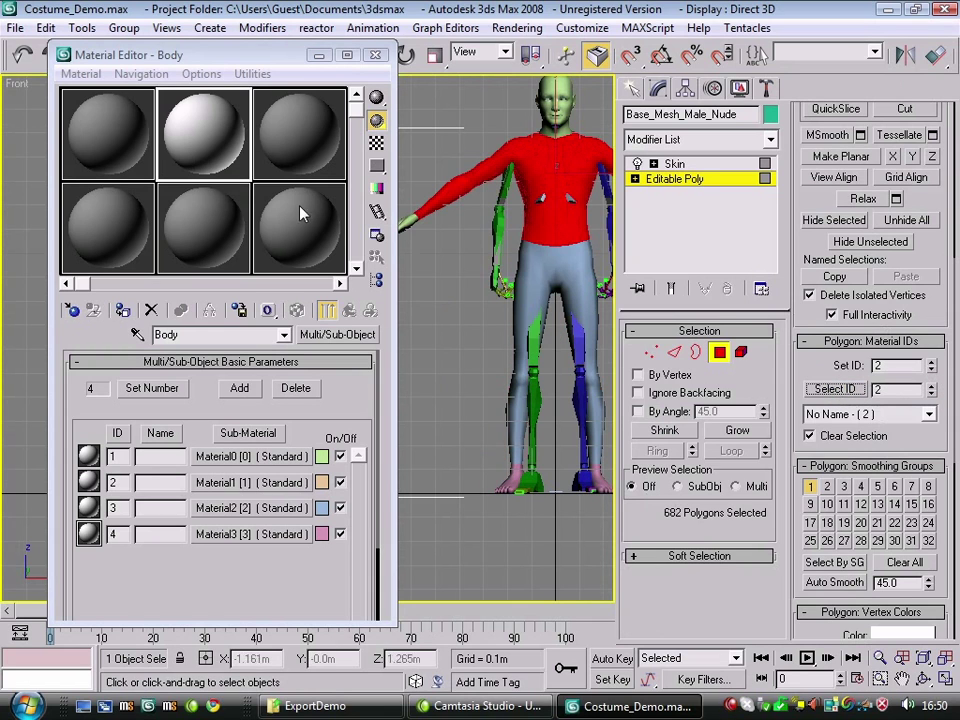
pyautogui.click(719, 352)
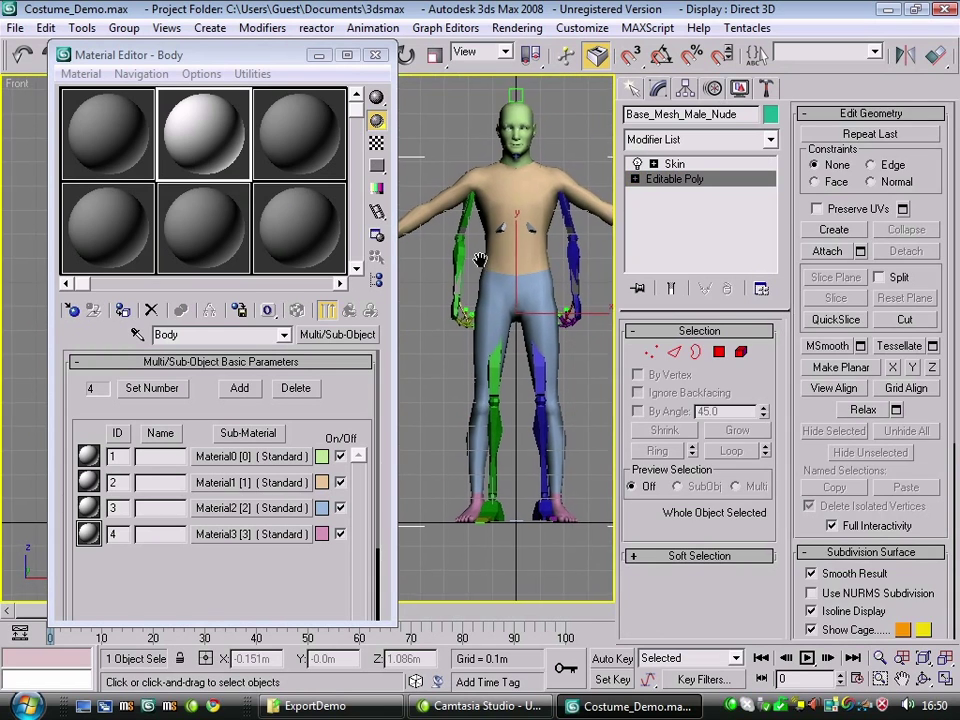
# Return to the Skin modifier and assign the Body multi-material to the body mesh.
pyautogui.click(675, 164)
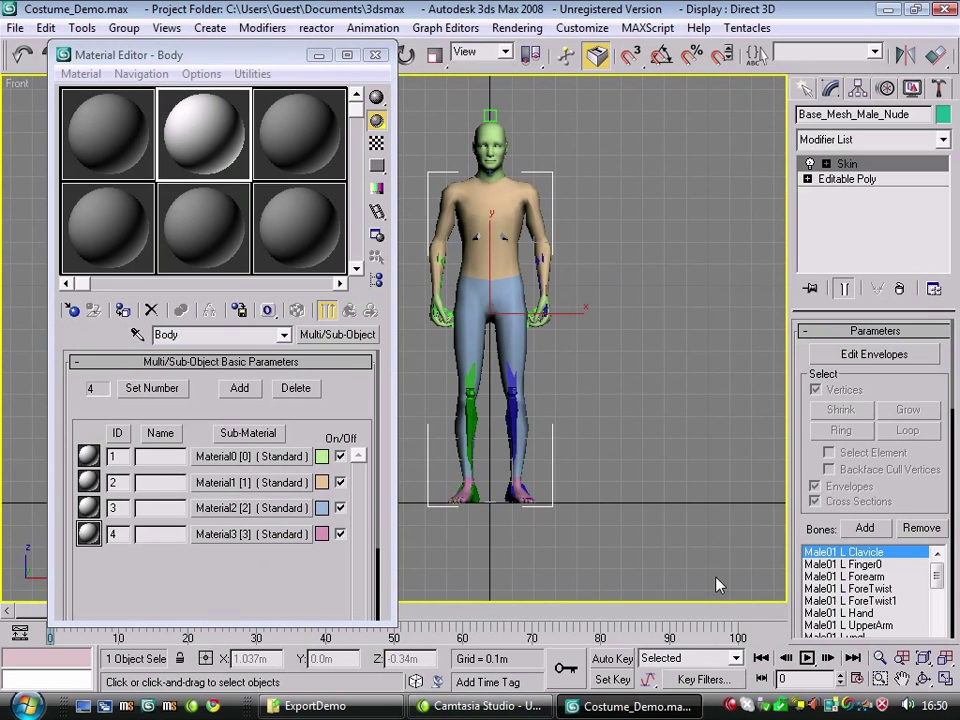
pyautogui.click(123, 311)
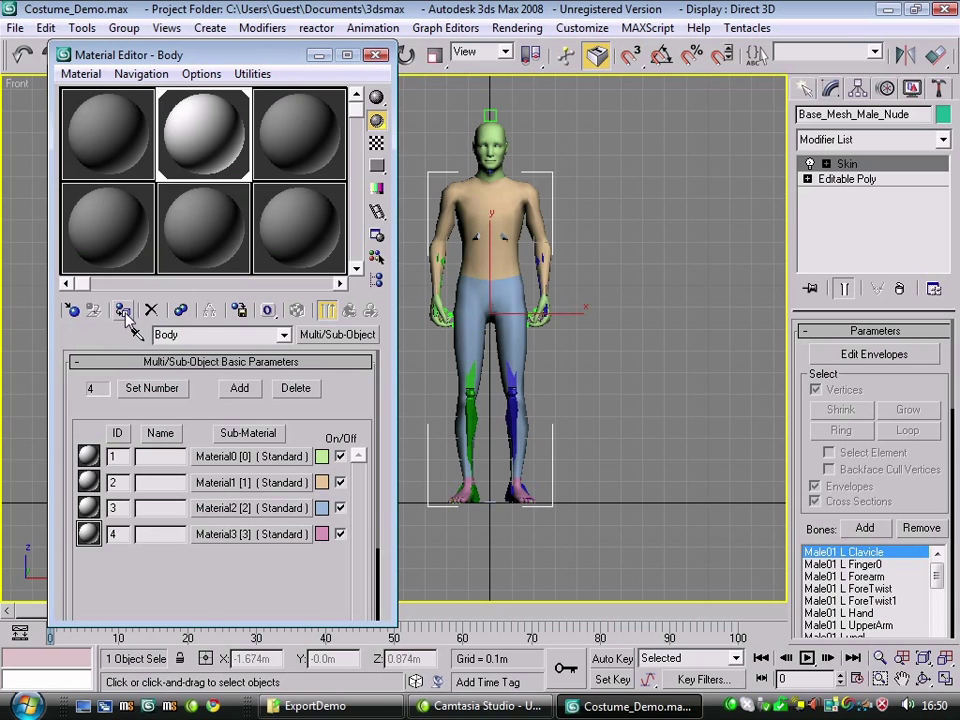
# Open the first sub-material, Material0 [0], and select its name.
pyautogui.moveTo(558, 268); pyautogui.dragTo(565, 293, button='middle')
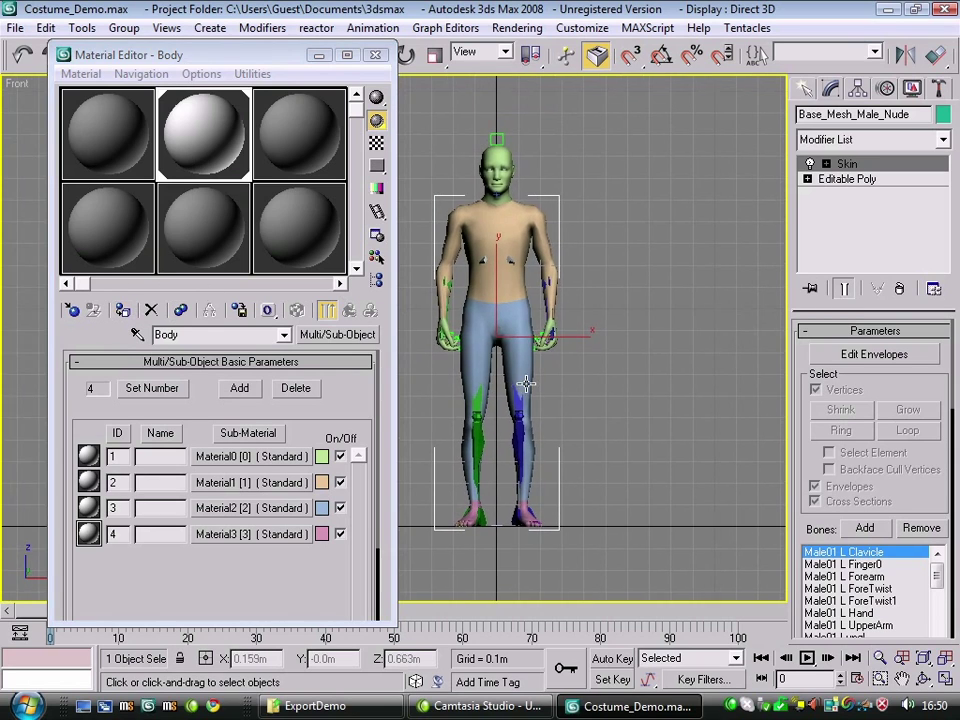
pyautogui.click(235, 456)
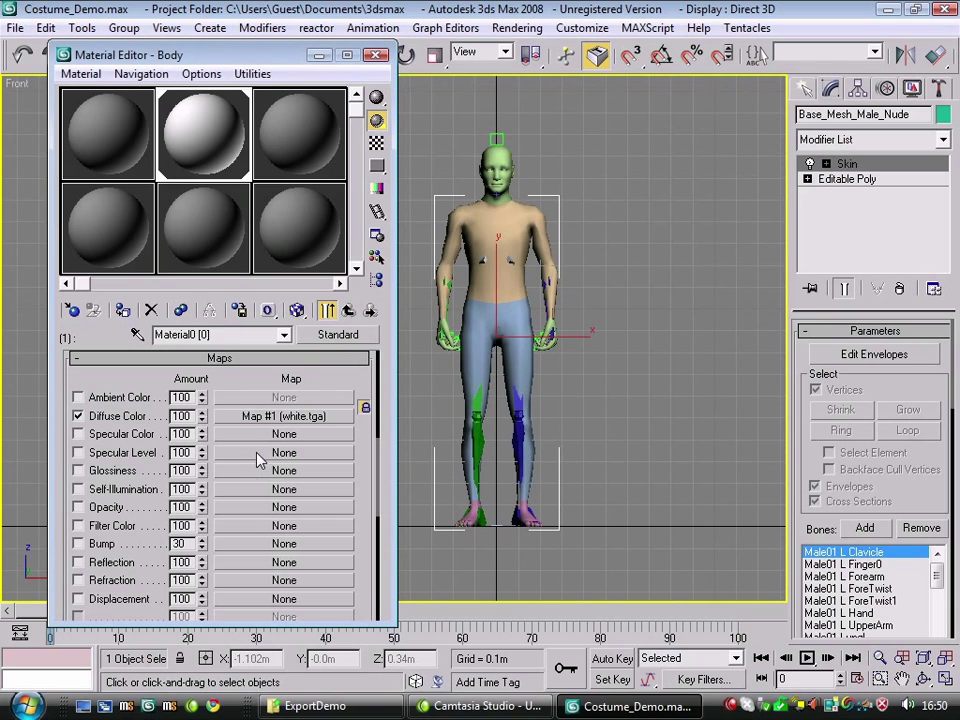
pyautogui.click(208, 335)
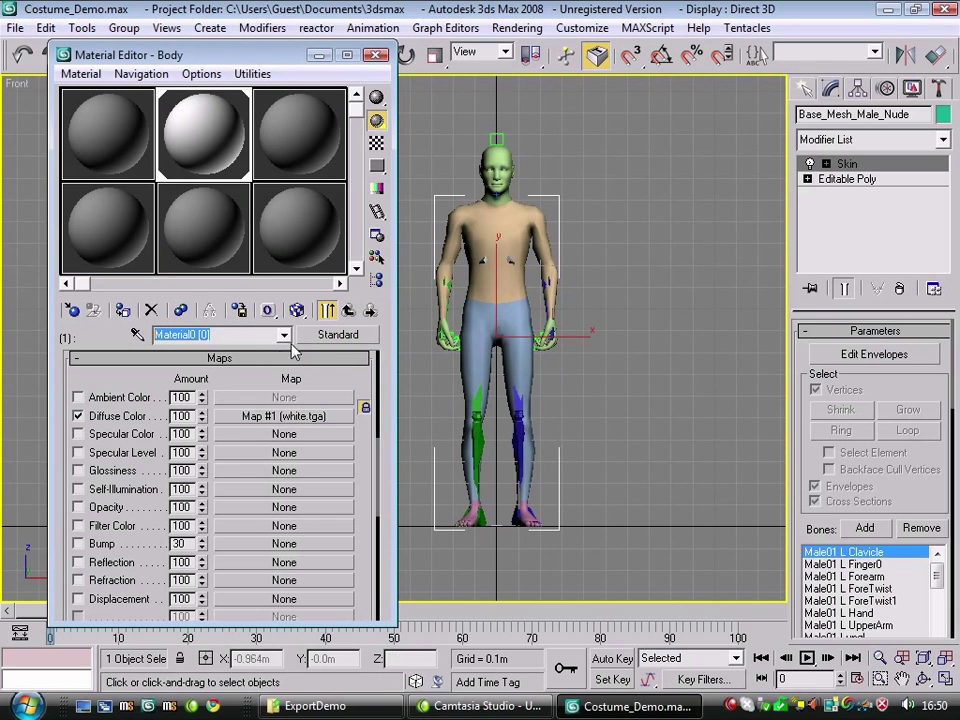
# Open the Export dialog and review the available export file types.
pyautogui.click(15, 27)
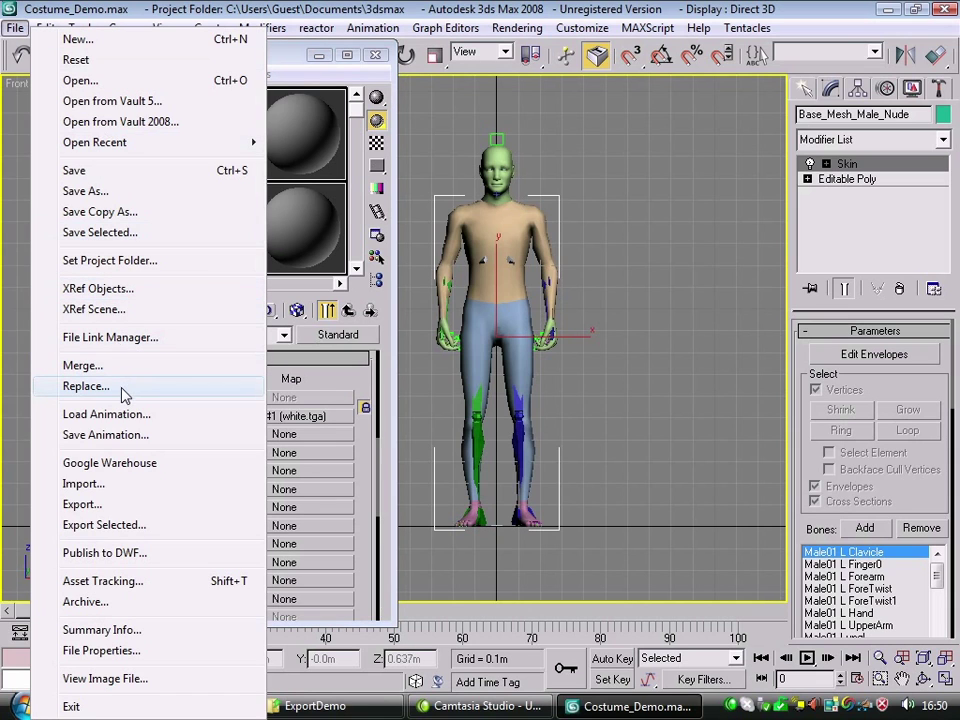
pyautogui.click(126, 505)
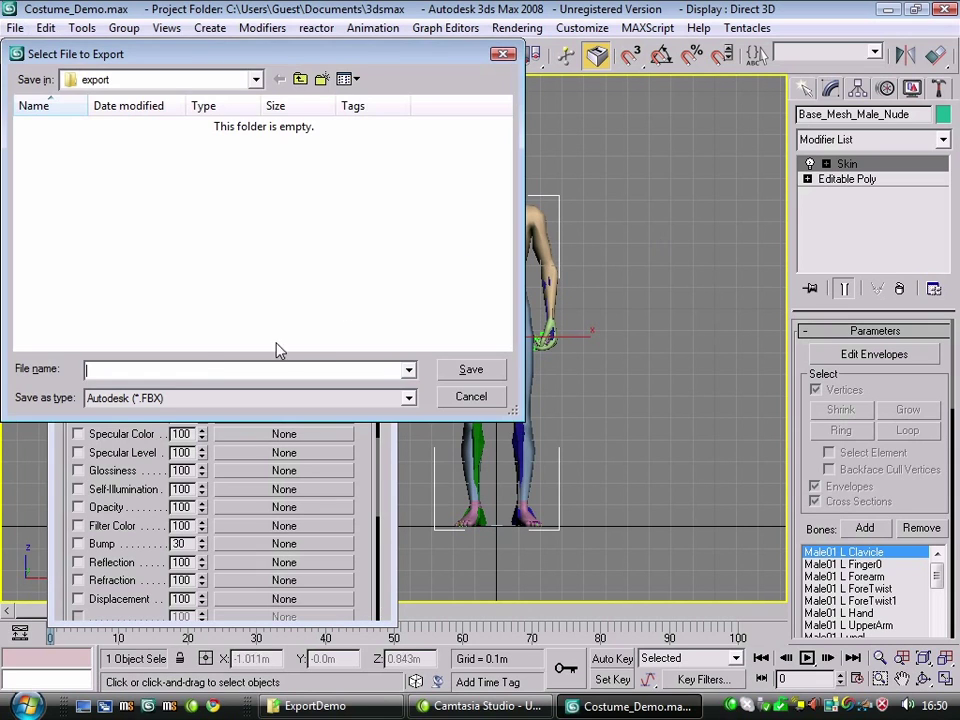
pyautogui.click(229, 395)
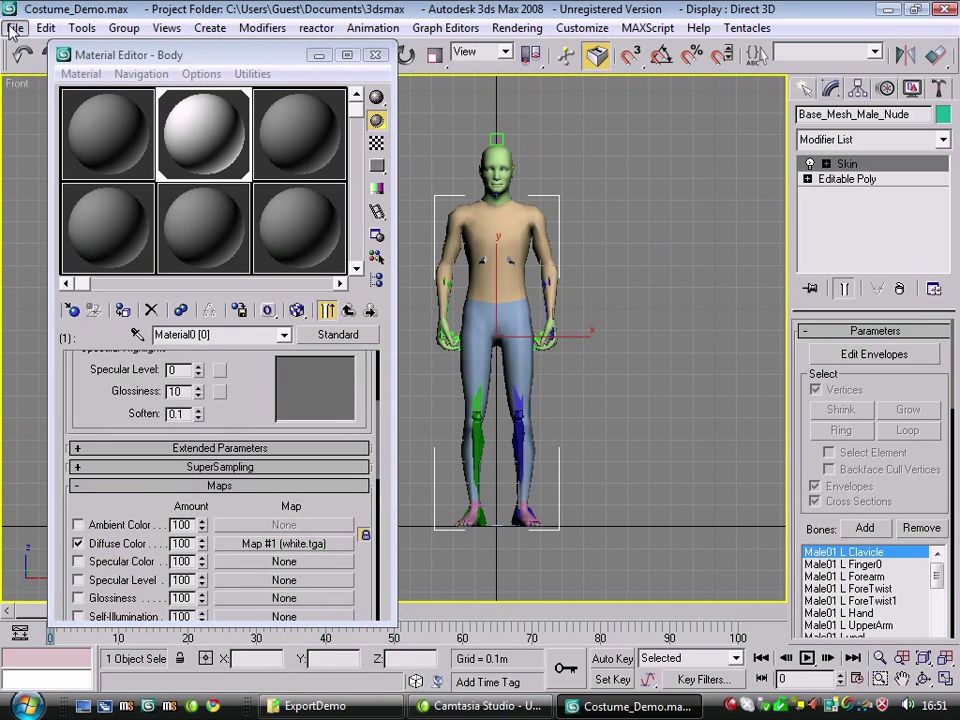
pyautogui.click(14, 30)
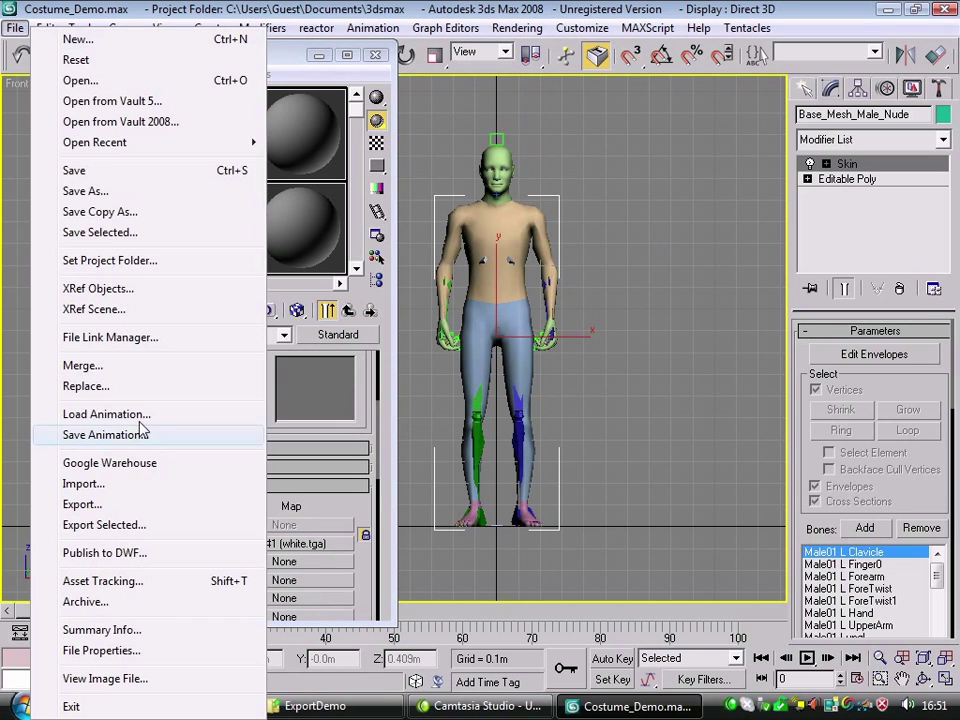
# Set the export type to Cal3D Material File and switch to drive K:.
pyautogui.click(105, 508)
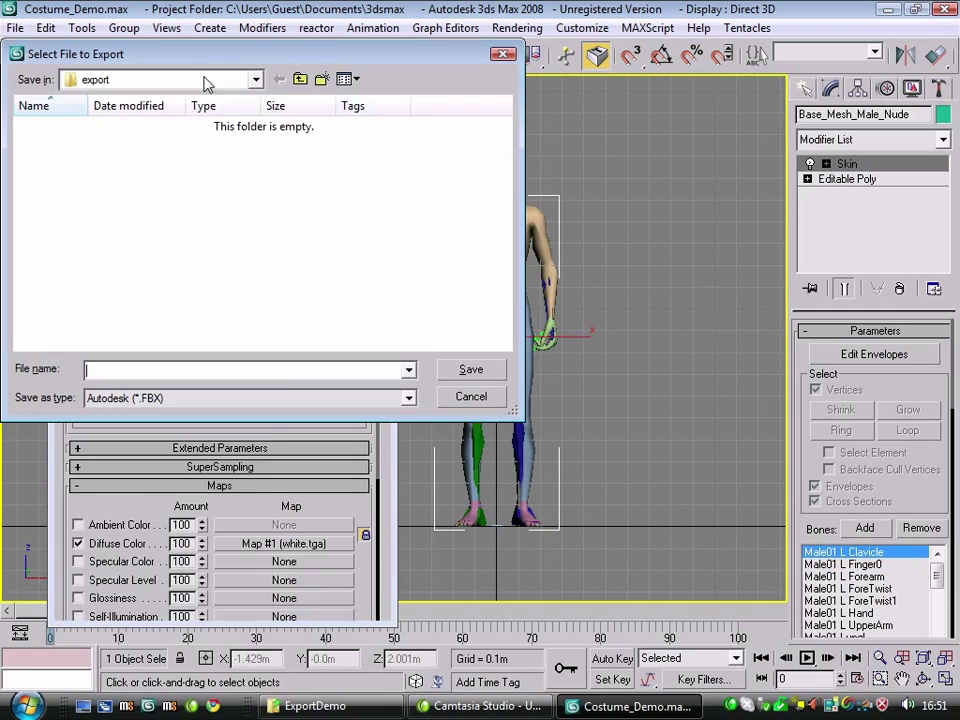
pyautogui.click(210, 397)
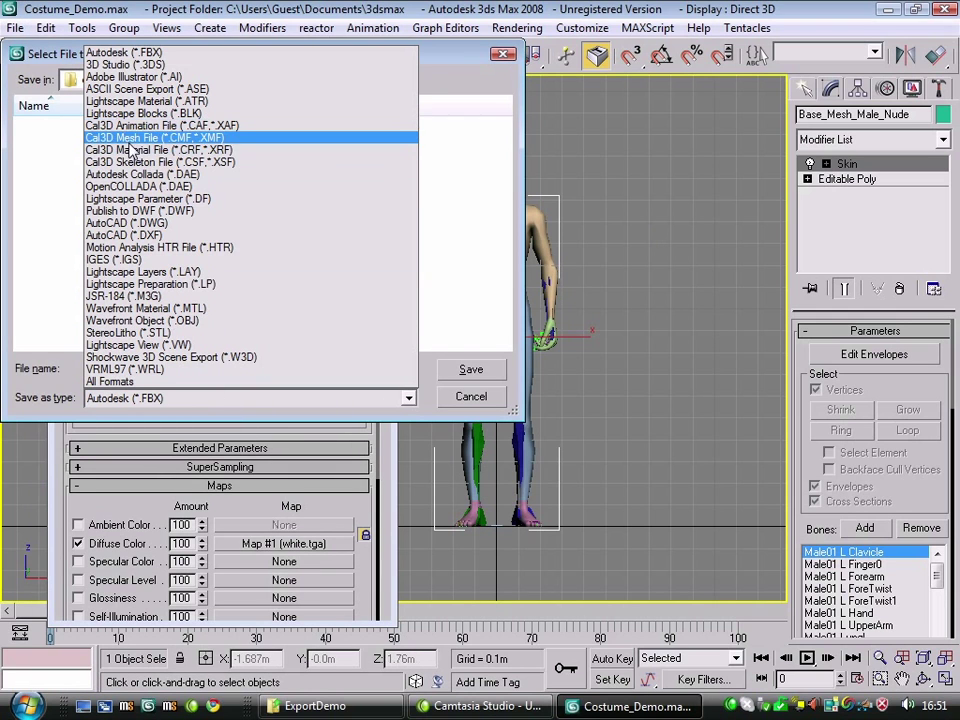
pyautogui.click(200, 155)
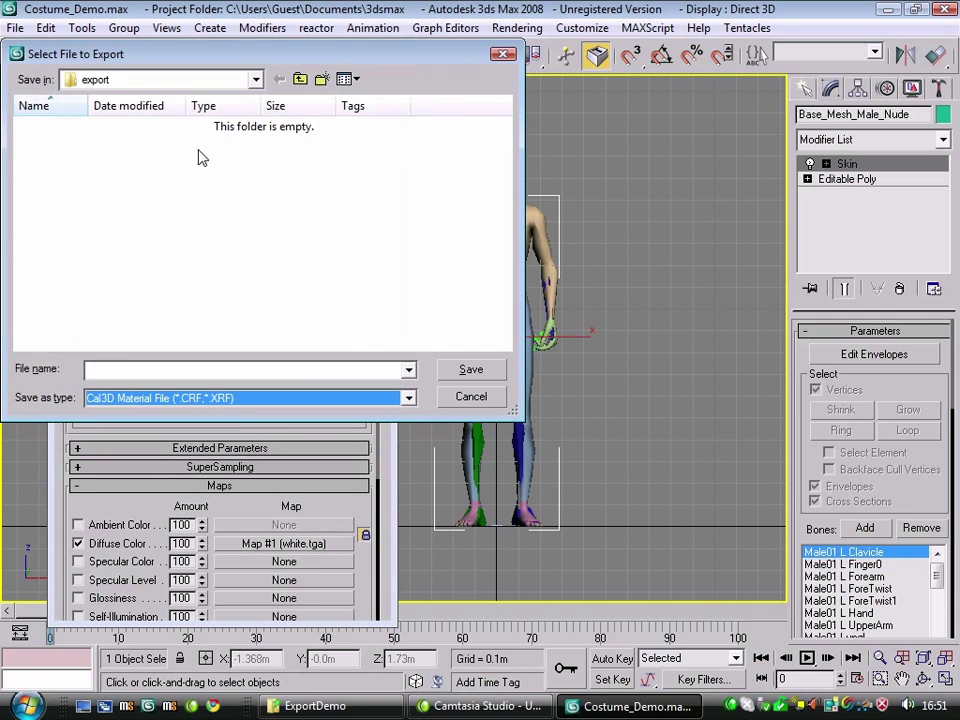
pyautogui.click(134, 79)
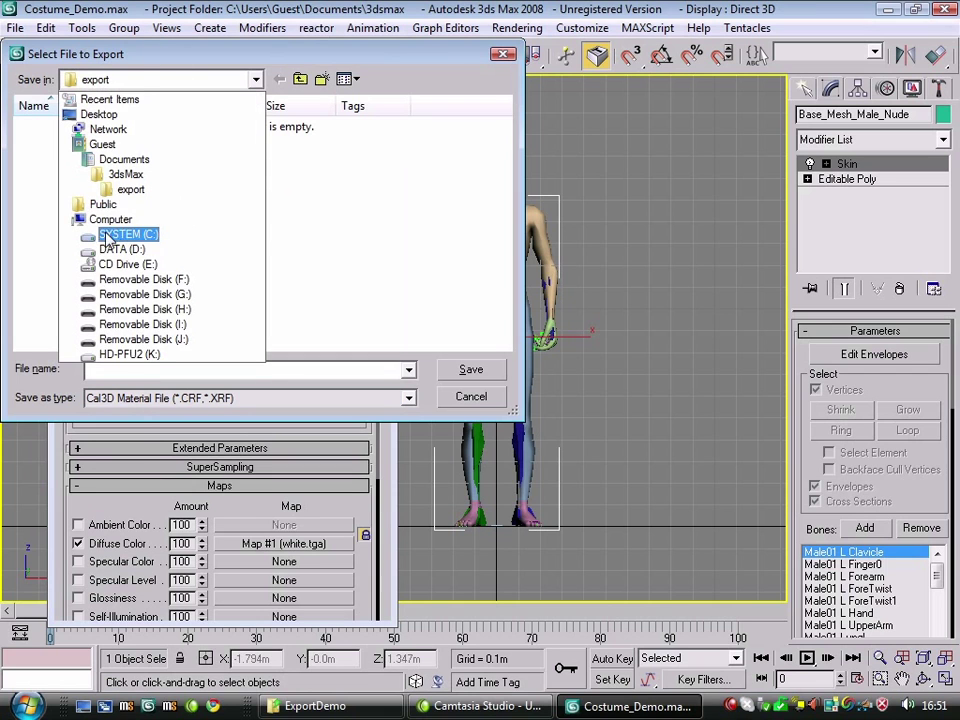
pyautogui.click(128, 354)
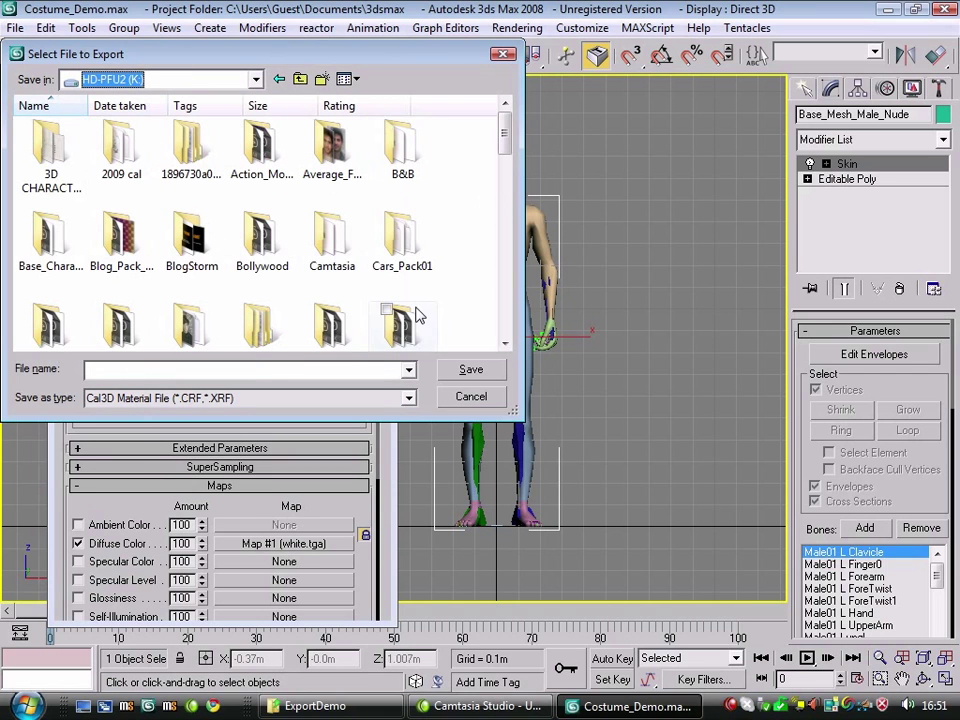
pyautogui.moveTo(505, 140); pyautogui.dragTo(505, 240)
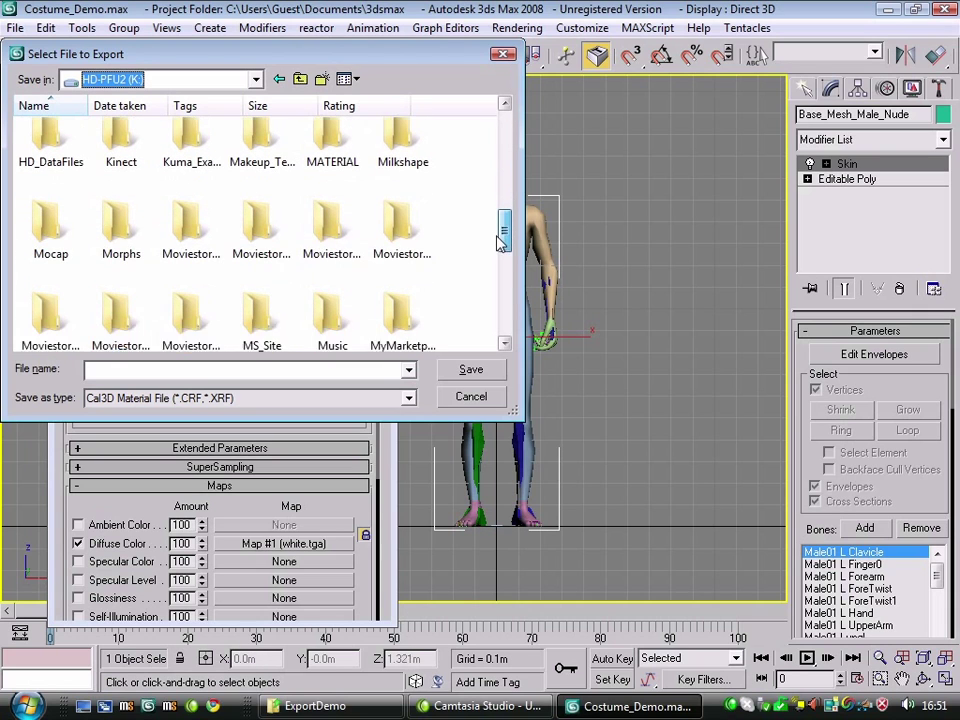
# Browse to Moviestorm_Trunk > AddOn > ExportDemo > Data > Puppets > Male01 > Costumes > ExportDemoOutfit.
pyautogui.click(400, 218)
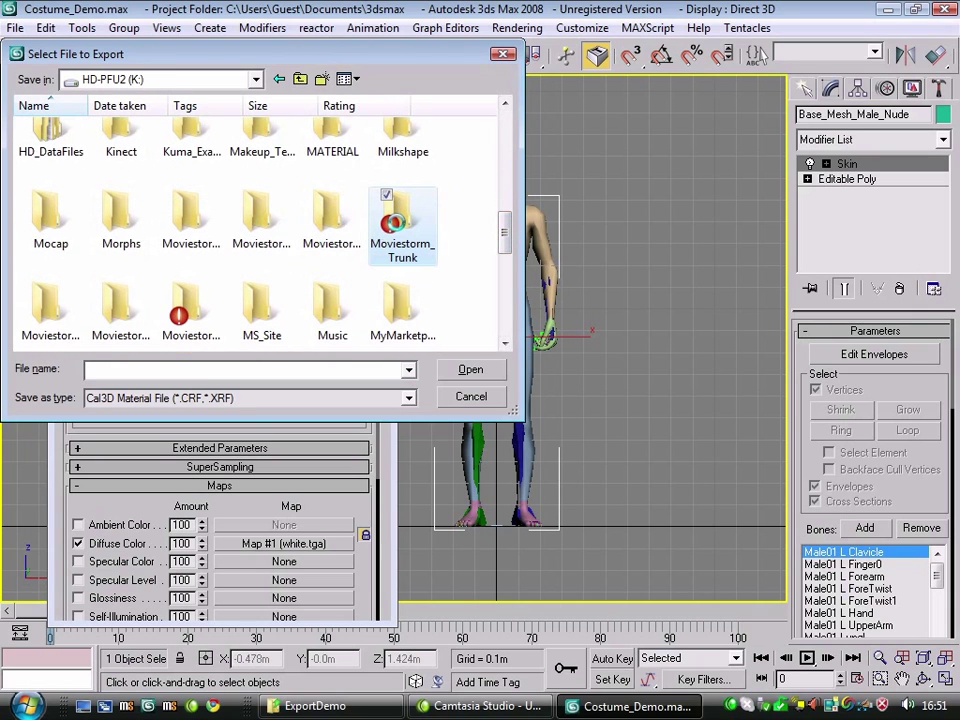
pyautogui.doubleClick(400, 218)
pyautogui.doubleClick(75, 124)
pyautogui.scroll(-5, 168, 265)
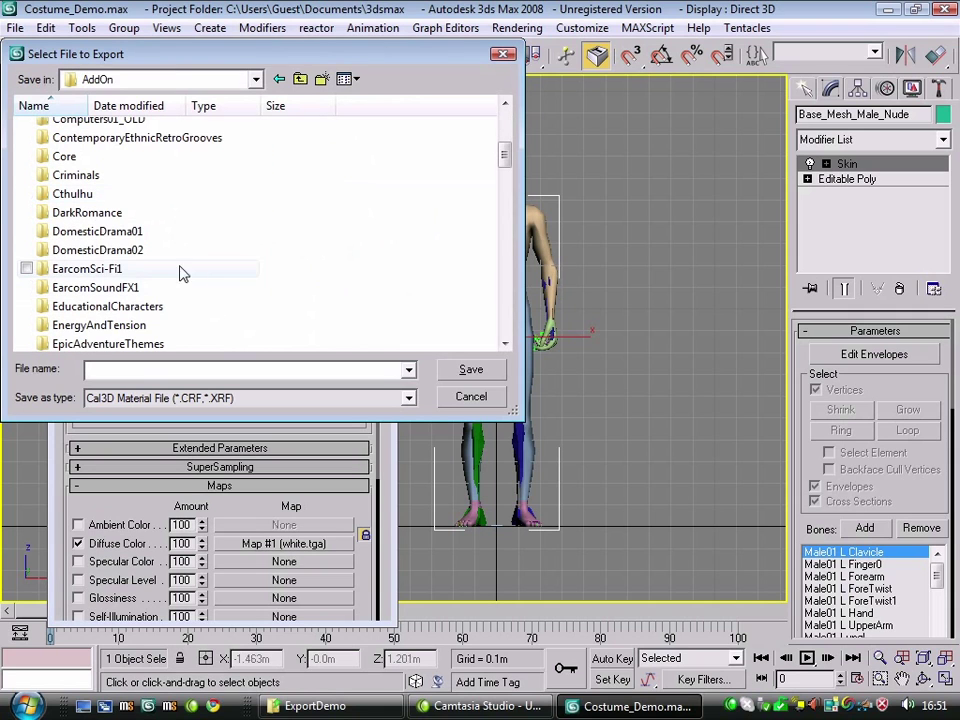
pyautogui.scroll(-3, 96, 246)
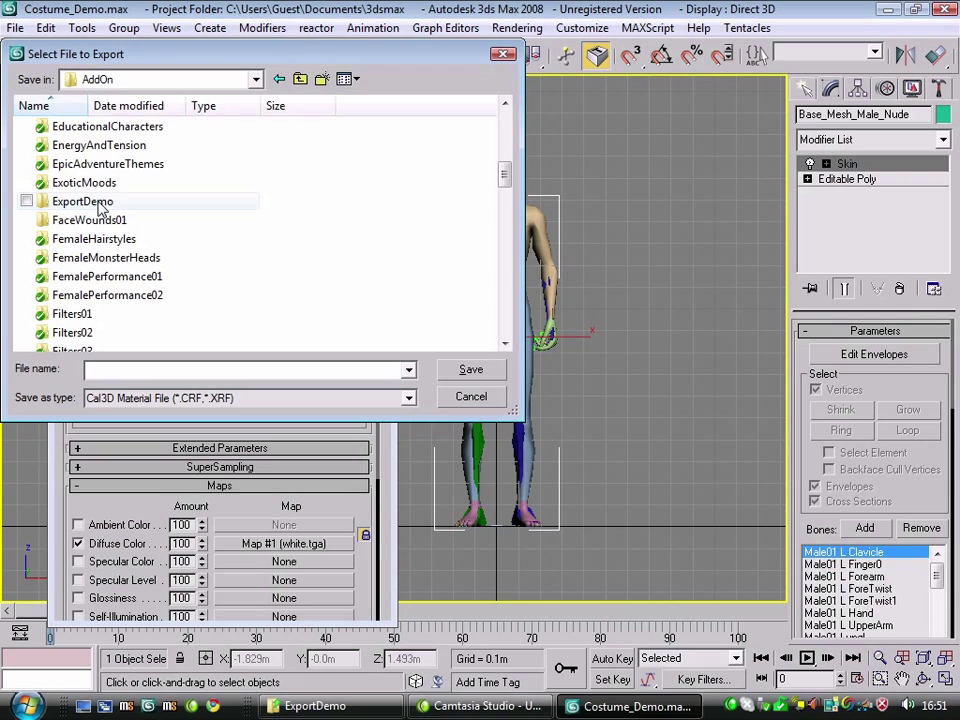
pyautogui.doubleClick(99, 203)
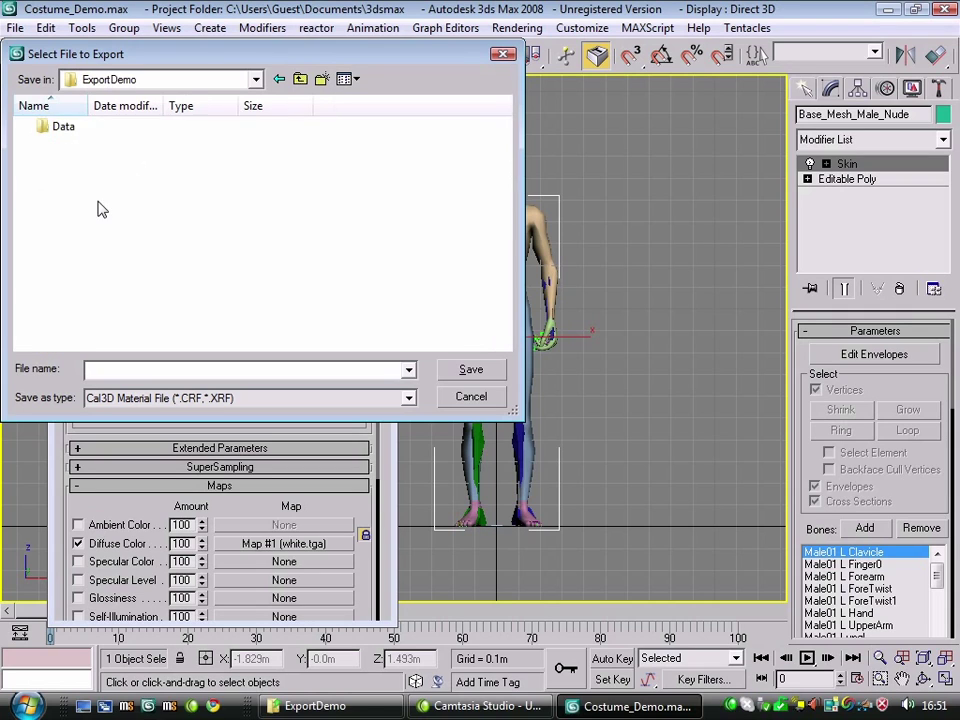
pyautogui.doubleClick(62, 127)
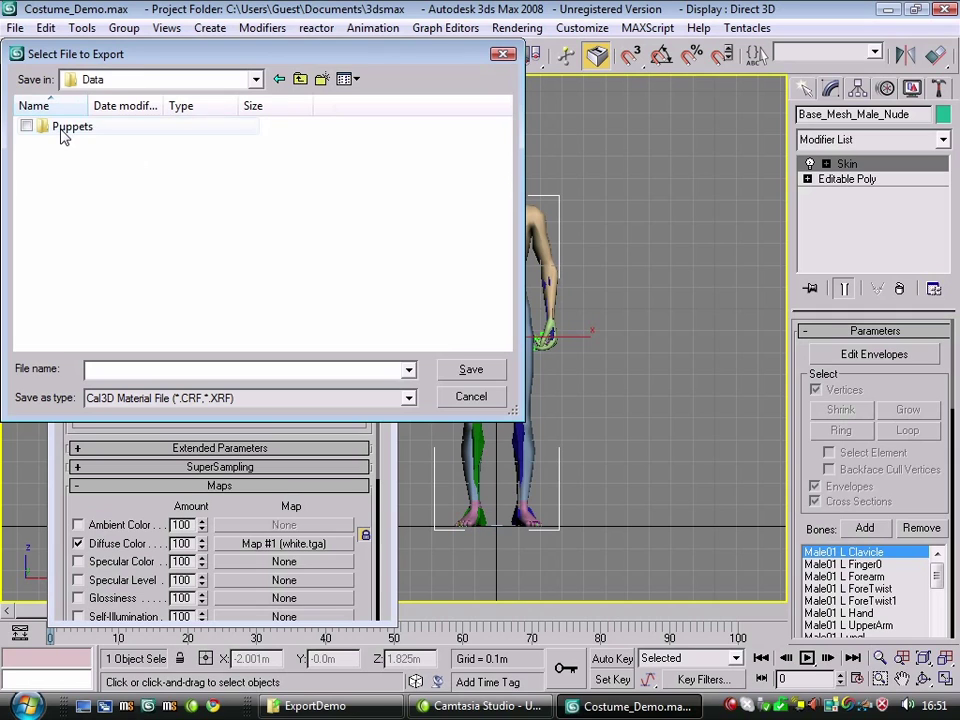
pyautogui.doubleClick(62, 127)
pyautogui.doubleClick(64, 127)
pyautogui.doubleClick(62, 127)
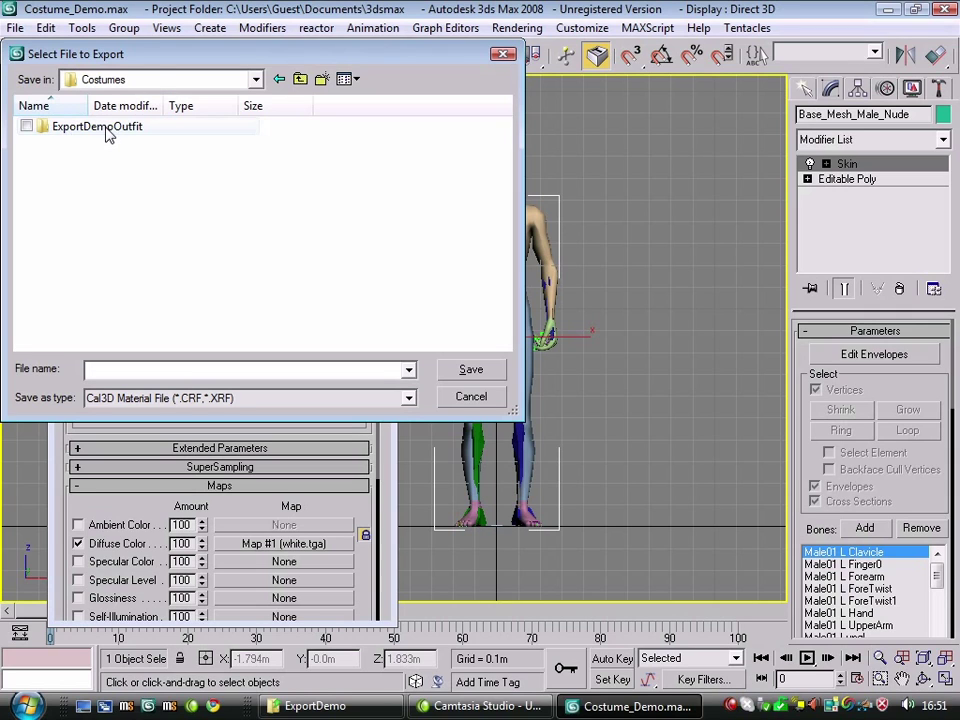
pyautogui.doubleClick(106, 132)
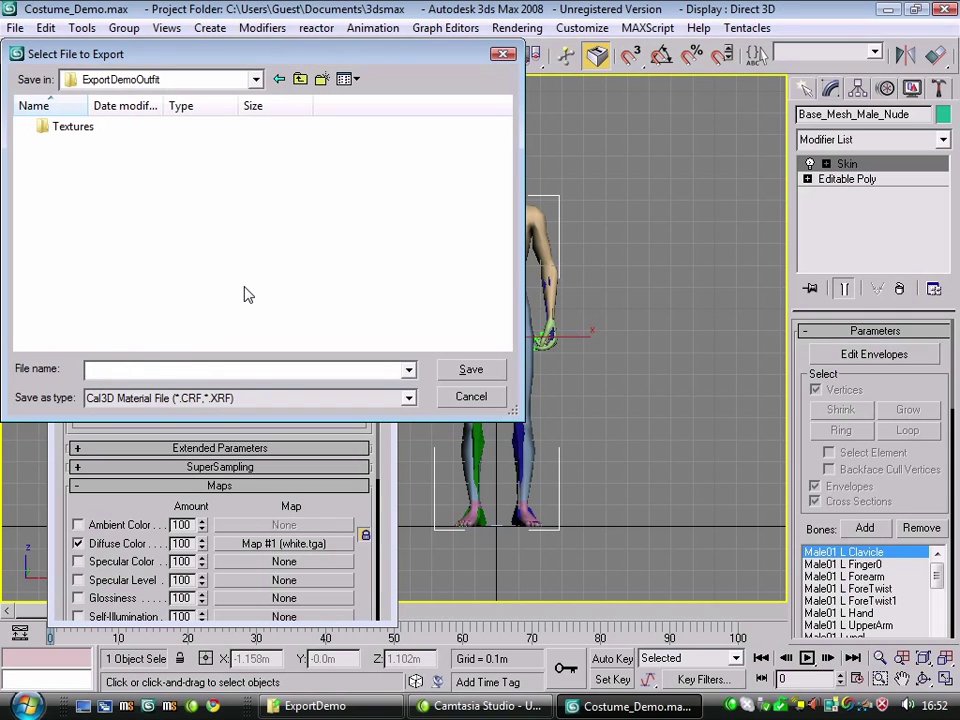
# Export Material0 [0] as a Cal3D material file named 'Material0 [0]' in ExportDemoOutfit.
pyautogui.write('Material0 [0]')
pyautogui.click(503, 371)
pyautogui.click(357, 505)
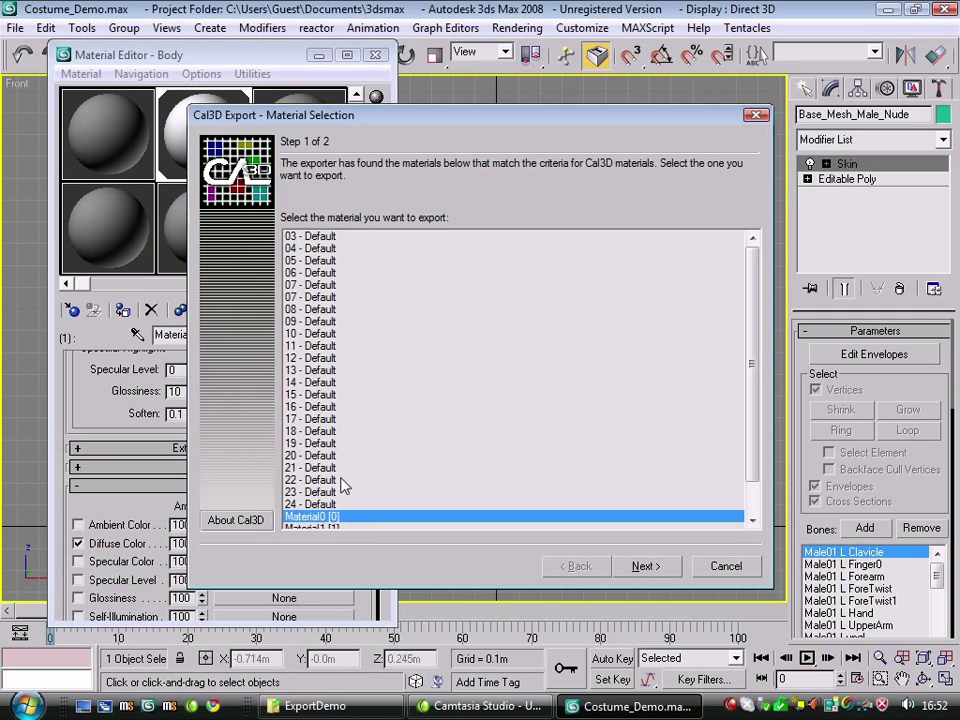
pyautogui.scroll(-1, 345, 458)
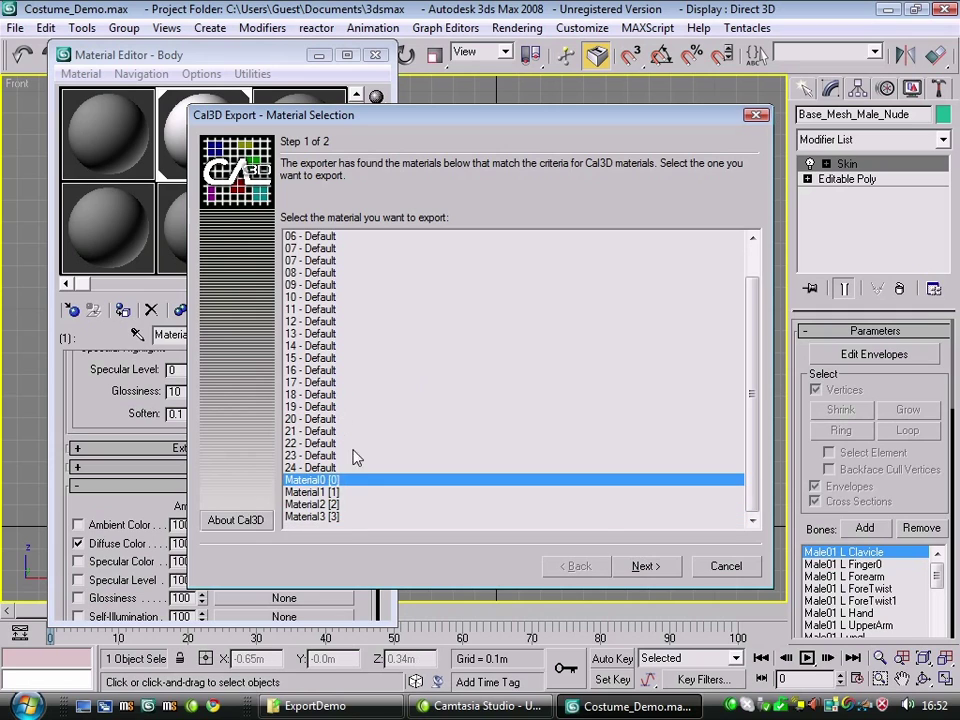
pyautogui.click(660, 569)
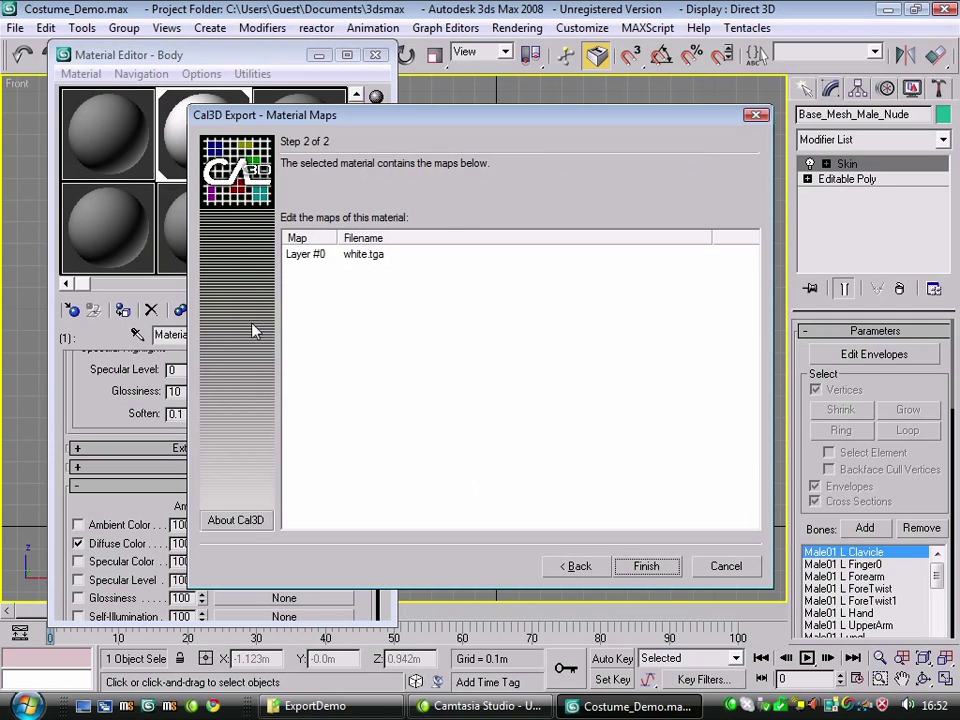
pyautogui.click(650, 567)
pyautogui.click(370, 311)
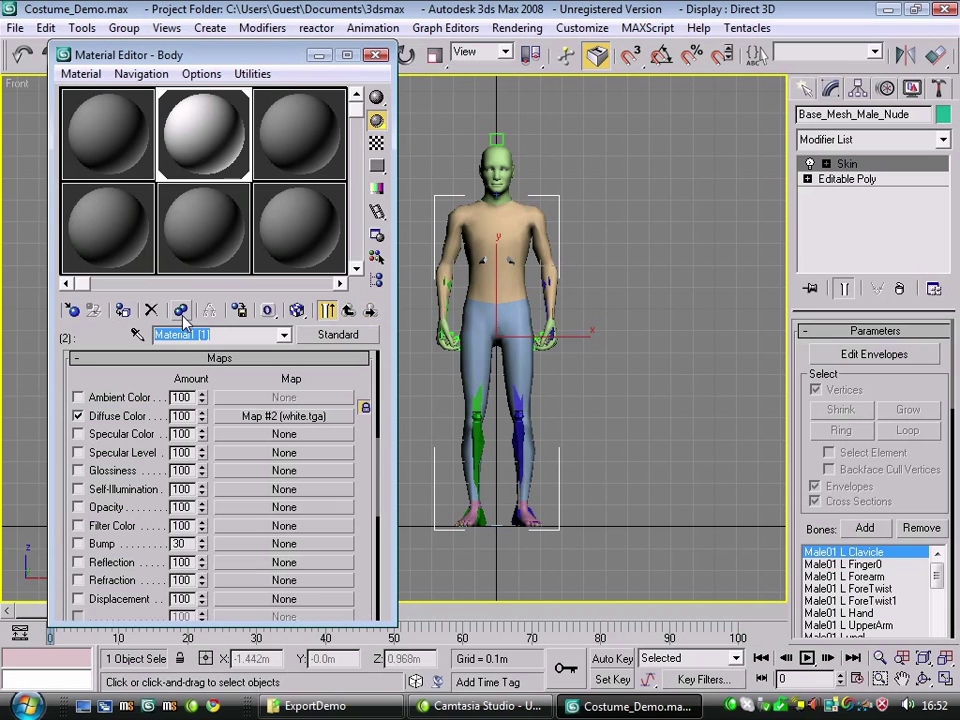
# Export Material1 [1] as a Cal3D material file named 'Material1 [1]'.
pyautogui.click(15, 27)
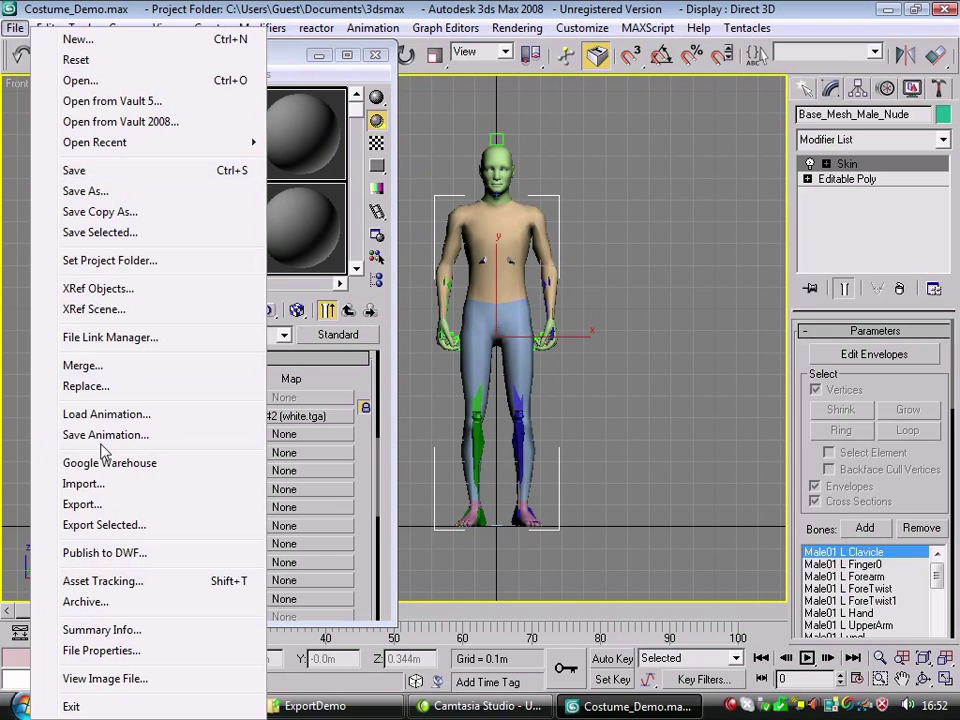
pyautogui.click(80, 504)
pyautogui.write('Material1 [1]')
pyautogui.click(476, 373)
pyautogui.click(325, 514)
pyautogui.scroll(-1, 338, 527)
pyautogui.scroll(-1, 338, 527)
pyautogui.click(350, 494)
pyautogui.click(650, 566)
pyautogui.click(656, 570)
# Go to Material2 [2] and export it as a Cal3D material file.
pyautogui.click(348, 311)
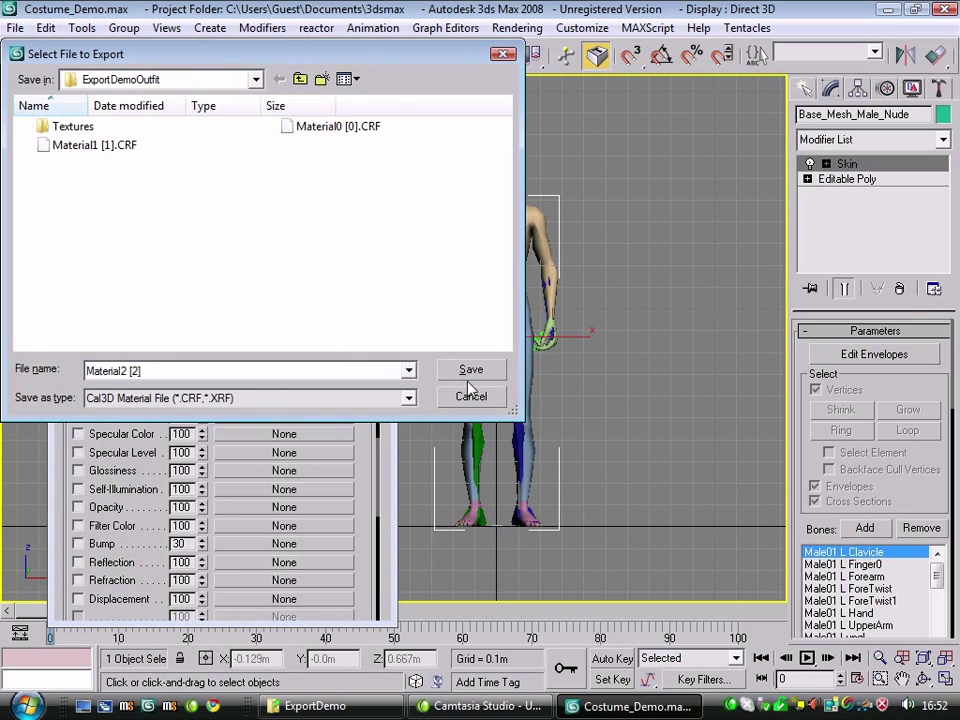
pyautogui.click(467, 370)
pyautogui.scroll(-1, 332, 506)
pyautogui.click(332, 492)
pyautogui.scroll(-2, 322, 508)
pyautogui.click(322, 504)
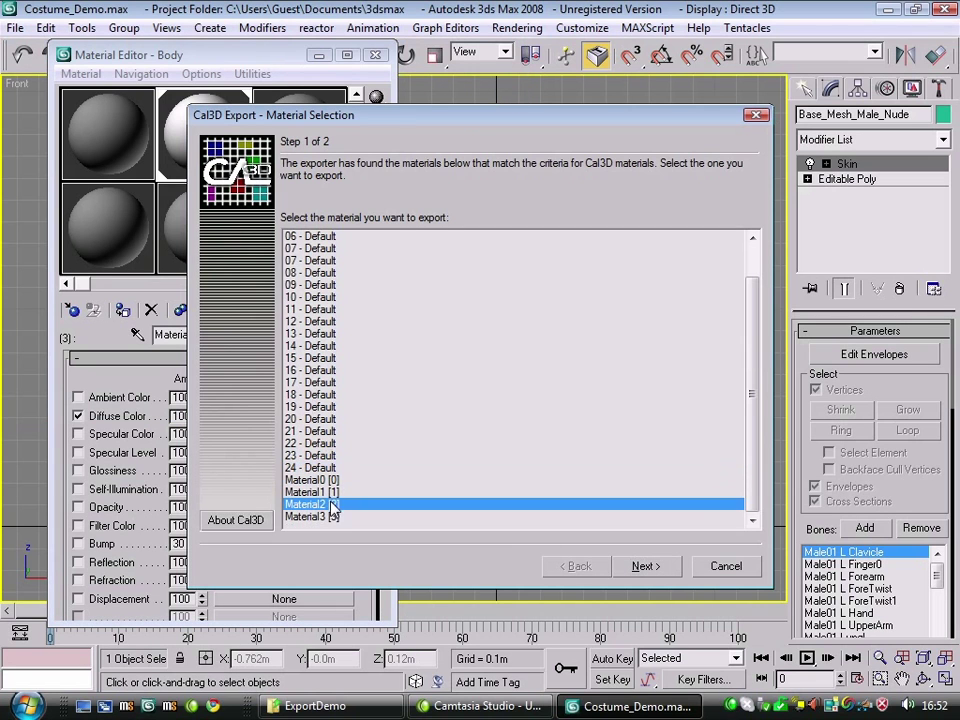
pyautogui.click(645, 566)
pyautogui.click(652, 566)
# Go to Material3 [3] and export it as a Cal3D material file named 'Material3 [3]'.
pyautogui.click(348, 311)
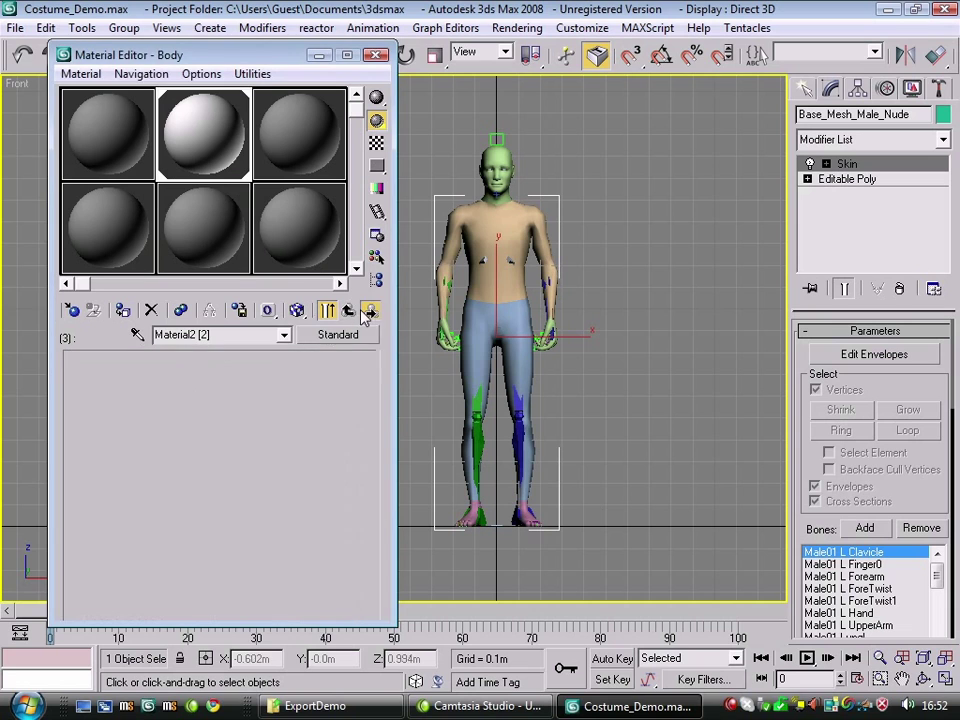
pyautogui.hotkey('alt', 'f')
pyautogui.press('e')
pyautogui.write('Material3 [3]')
pyautogui.click(474, 370)
pyautogui.scroll(-1, 334, 485)
pyautogui.click(335, 518)
pyautogui.click(645, 566)
pyautogui.click(662, 568)
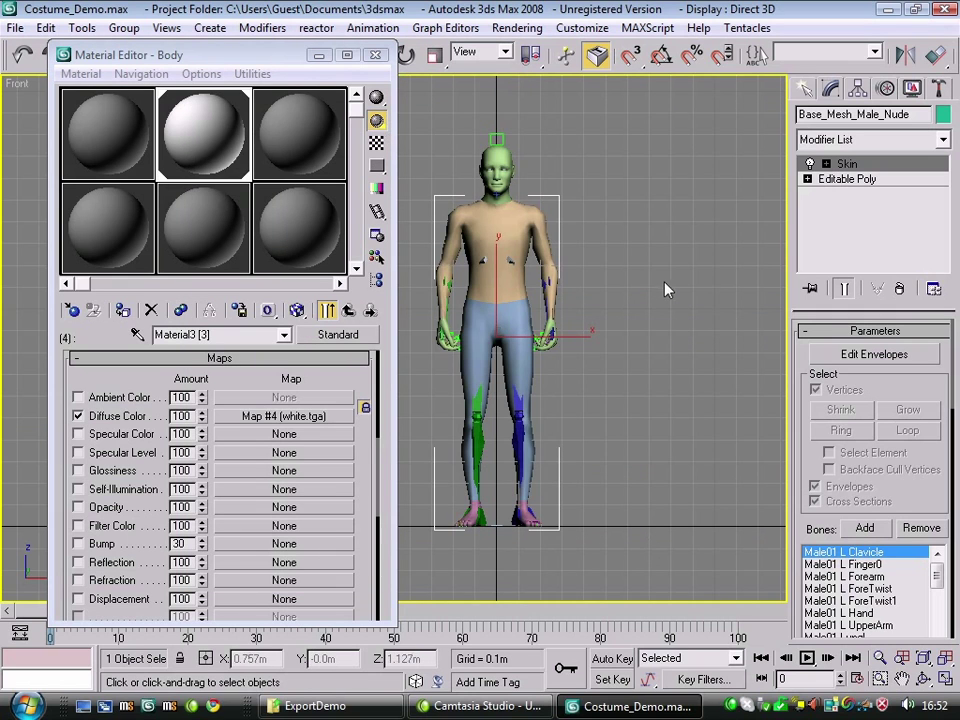
# Test-move the Male01 L Hand bone, cancel it, and reselect Base_Mesh_Male_Nude.
pyautogui.moveTo(564, 306); pyautogui.dragTo(607, 316, button='middle')
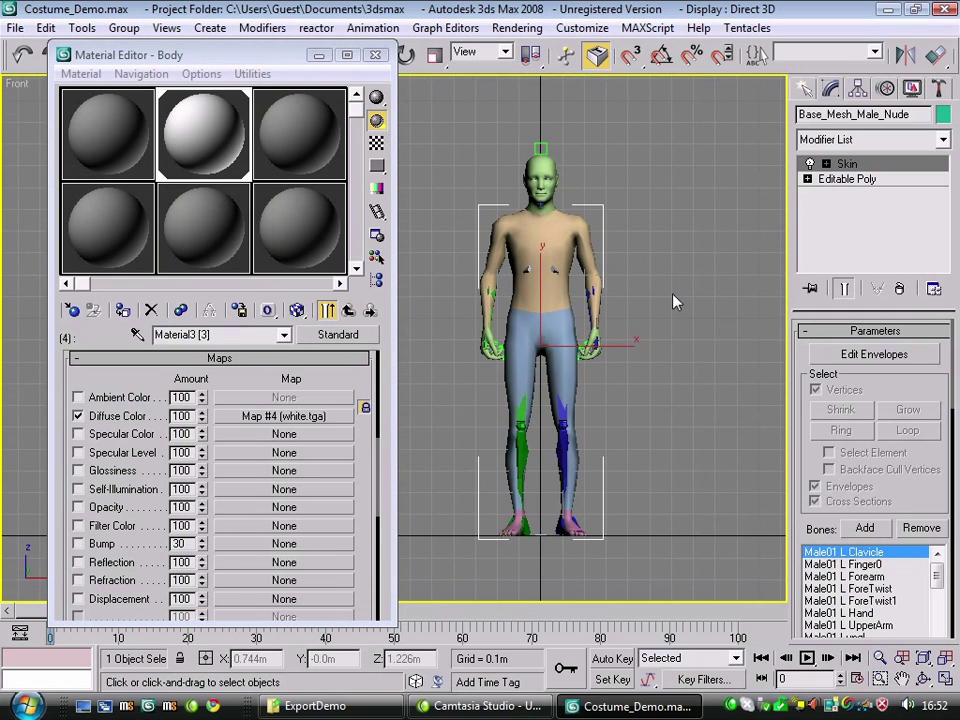
pyautogui.scroll(2, 703, 259)
pyautogui.scroll(-2, 647, 221)
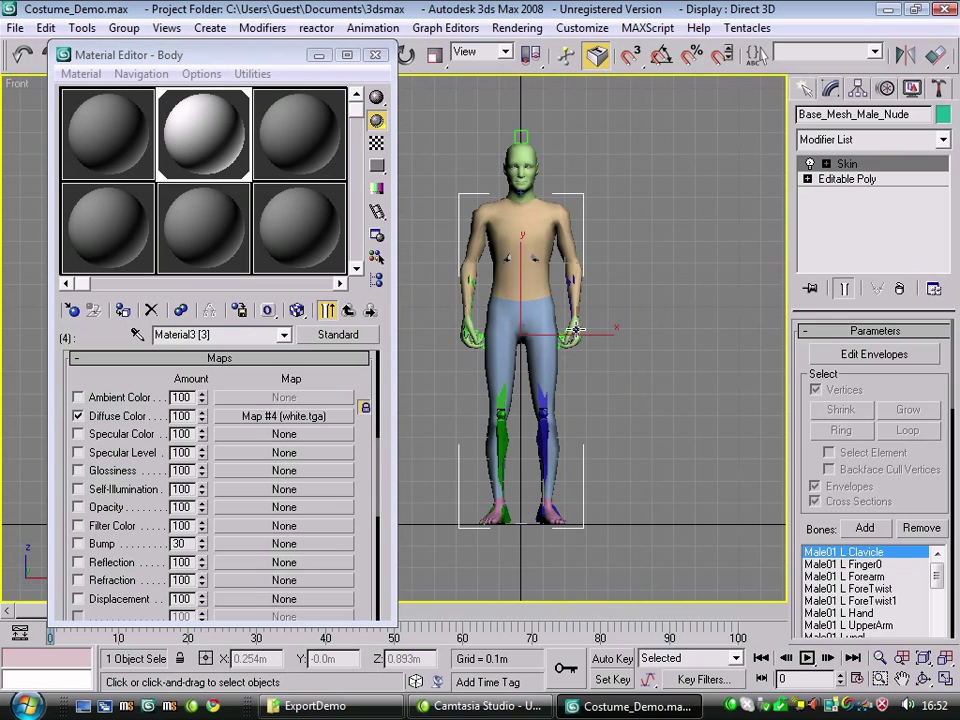
pyautogui.rightClick(540, 345)
pyautogui.click(617, 370)
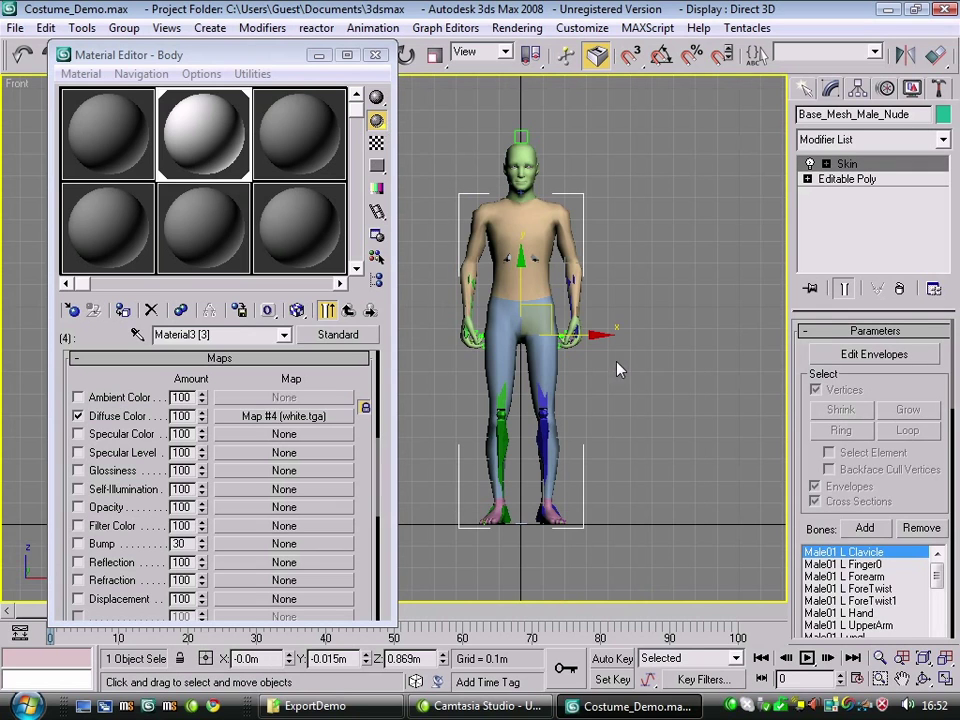
pyautogui.click(571, 333)
pyautogui.moveTo(602, 290); pyautogui.dragTo(560, 540)
pyautogui.rightClick(560, 540)
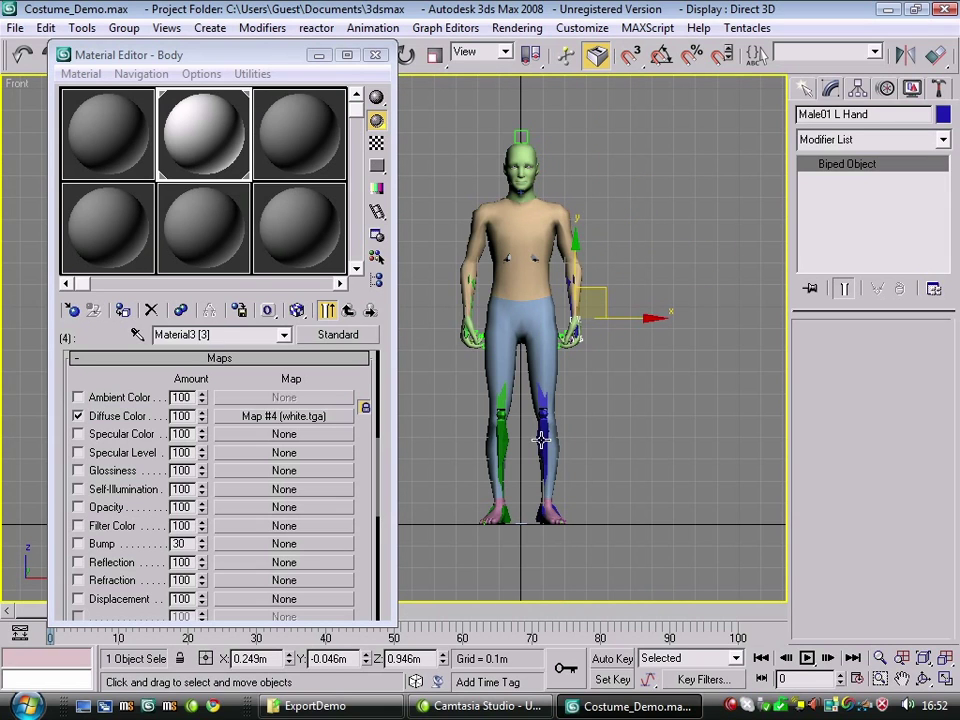
pyautogui.click(575, 237)
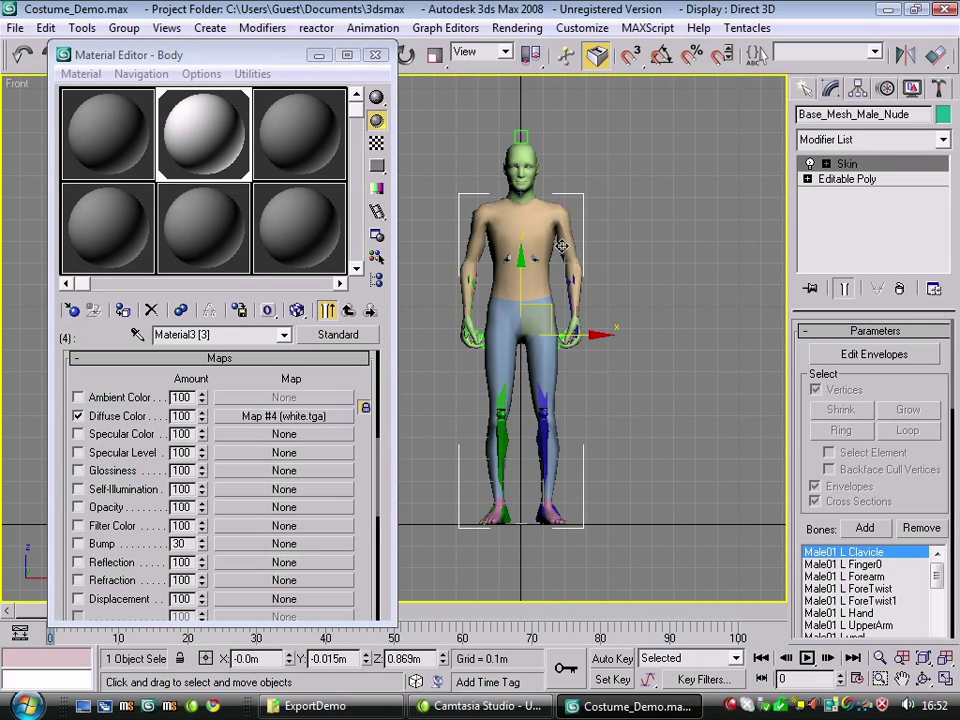
# Close the Material Editor and export the body as Cal3D Mesh File 'ExportDemoOutfit'.
pyautogui.click(374, 54)
pyautogui.moveTo(406, 308); pyautogui.dragTo(350, 308, button='middle')
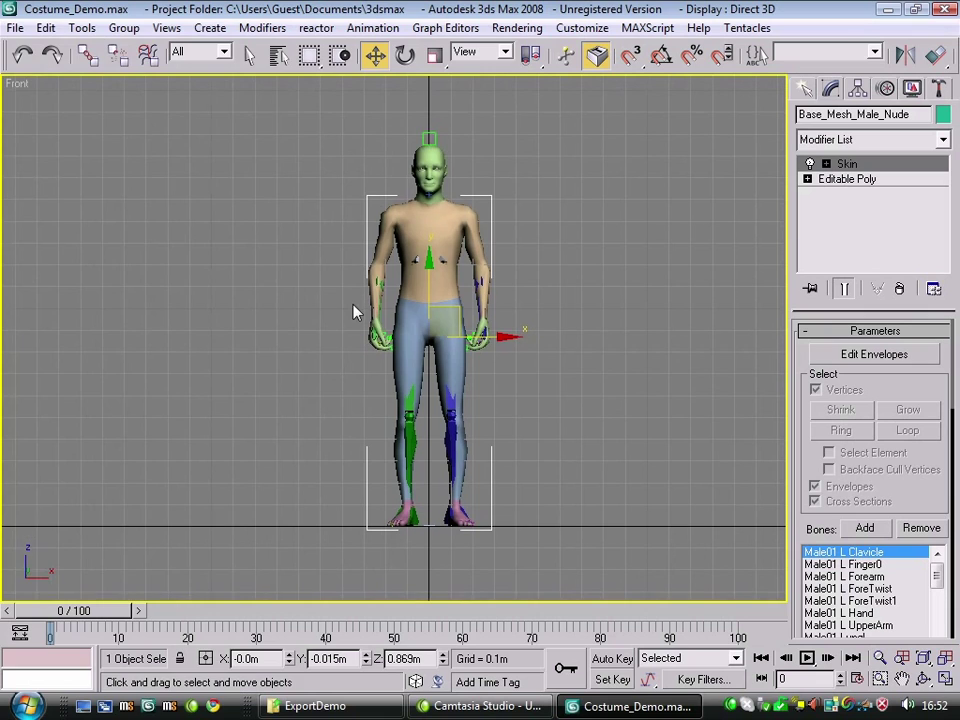
pyautogui.hotkey('alt', 'f')
pyautogui.press('e')
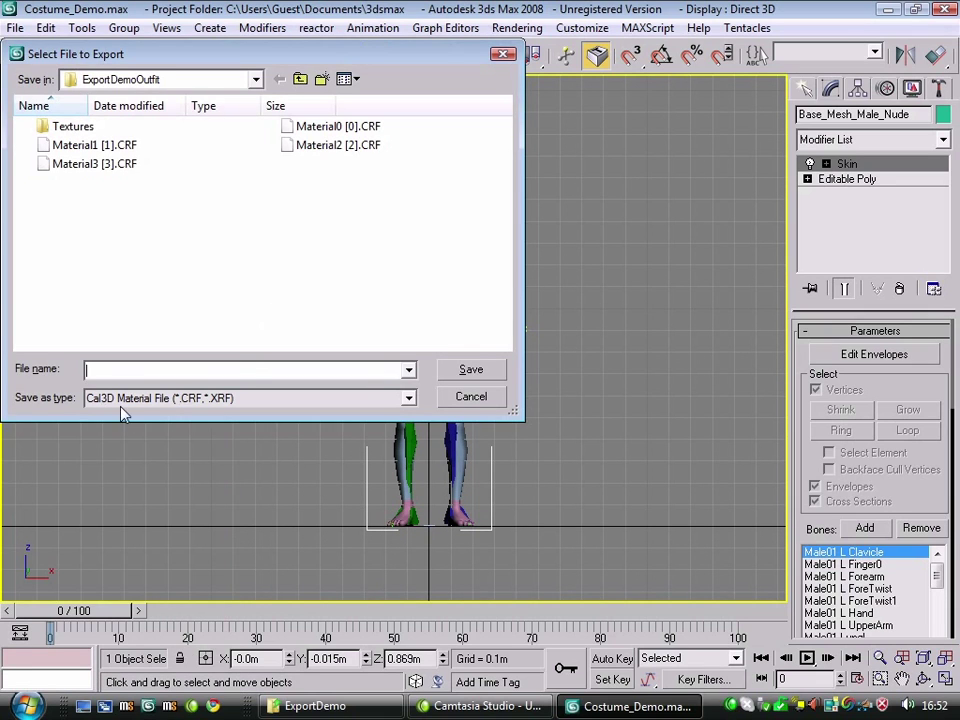
pyautogui.click(168, 399)
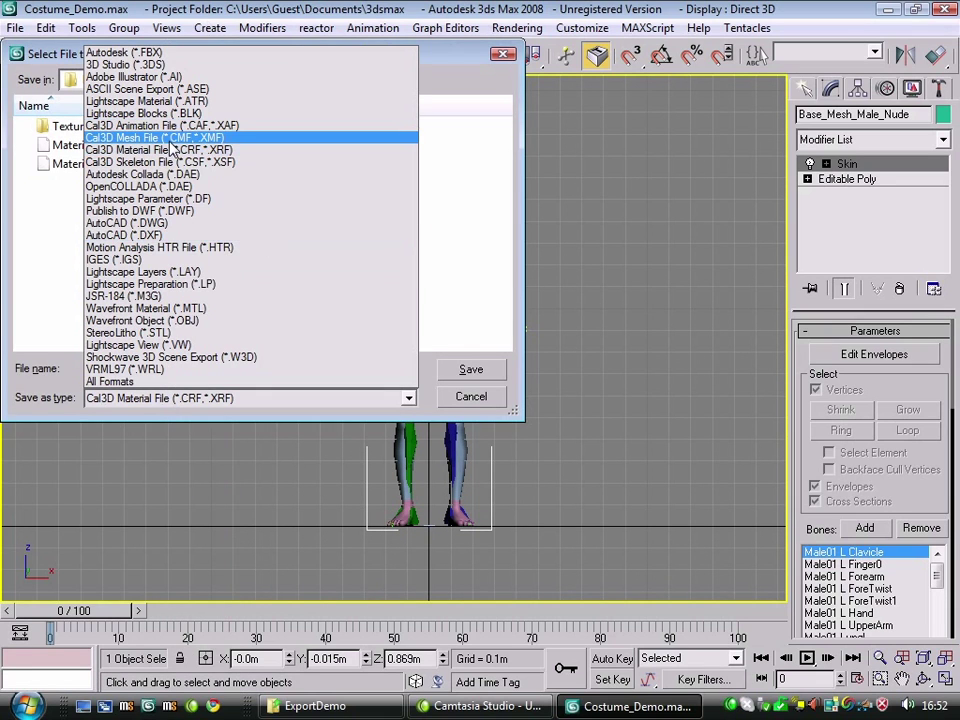
pyautogui.click(170, 138)
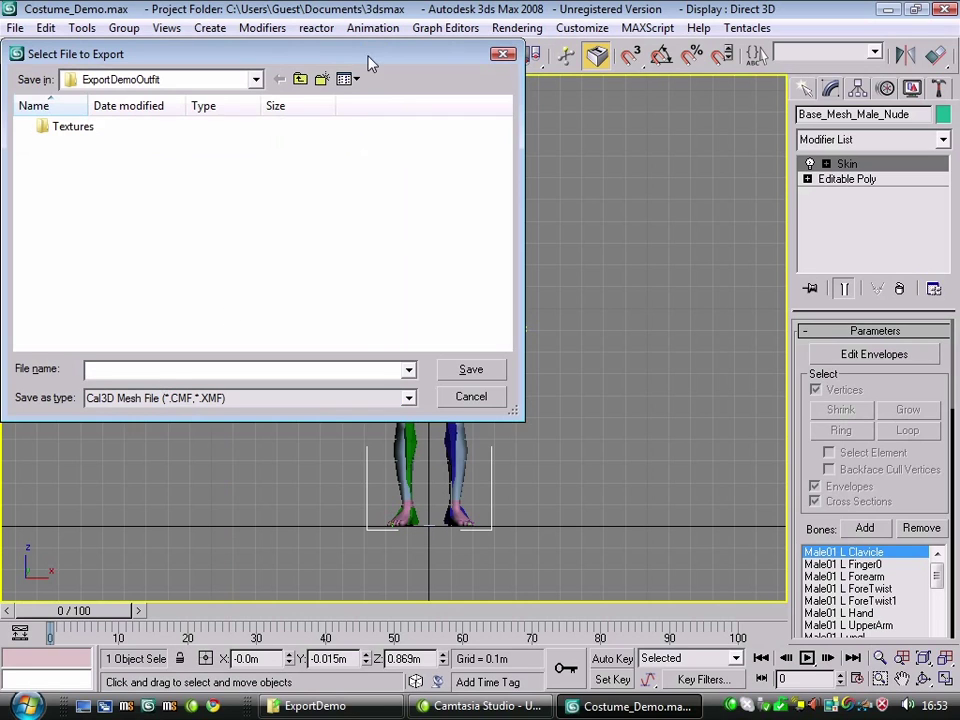
pyautogui.moveTo(524, 255); pyautogui.dragTo(414, 255)
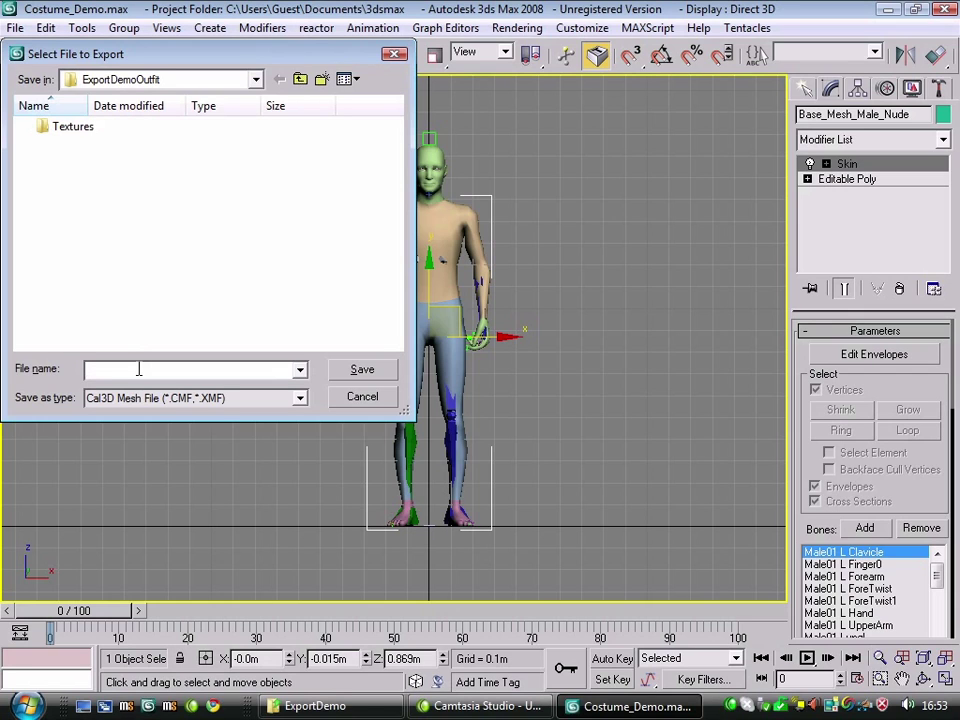
pyautogui.write('ExportDemoOutfit')
pyautogui.click(362, 370)
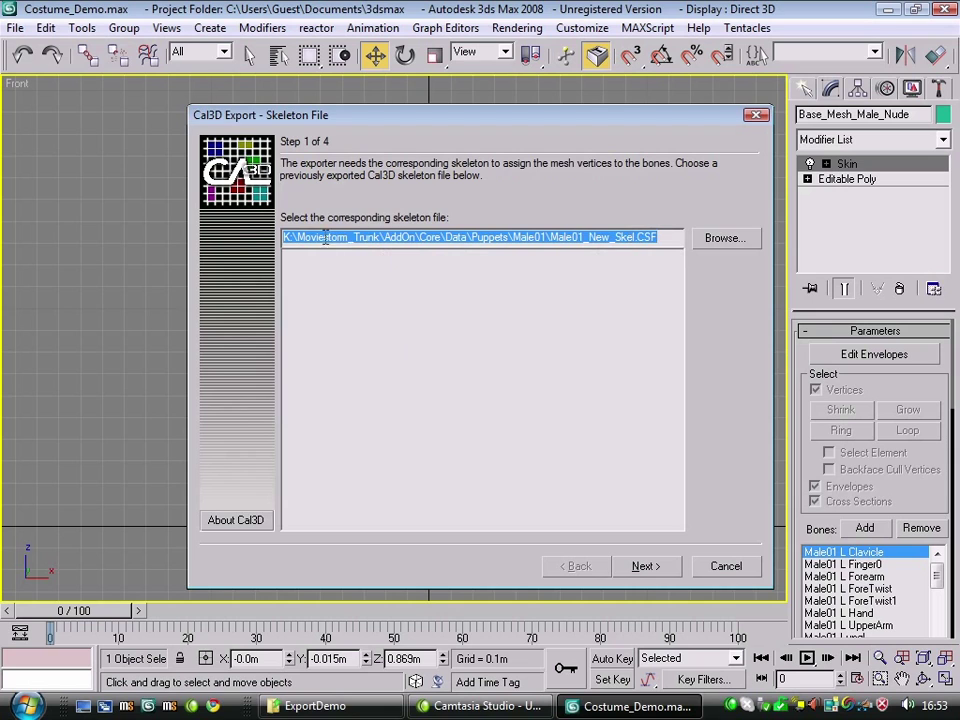
# Browse to the Male01 puppet folder and choose Male01_New_Skel.CSF as the skeleton.
pyautogui.click(724, 239)
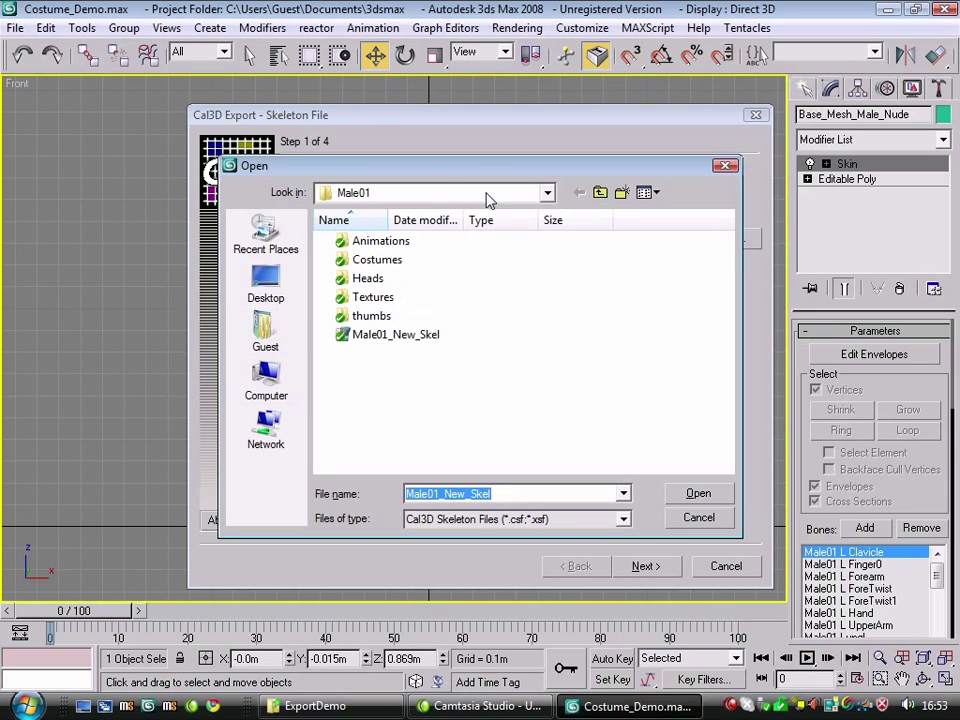
pyautogui.click(546, 193)
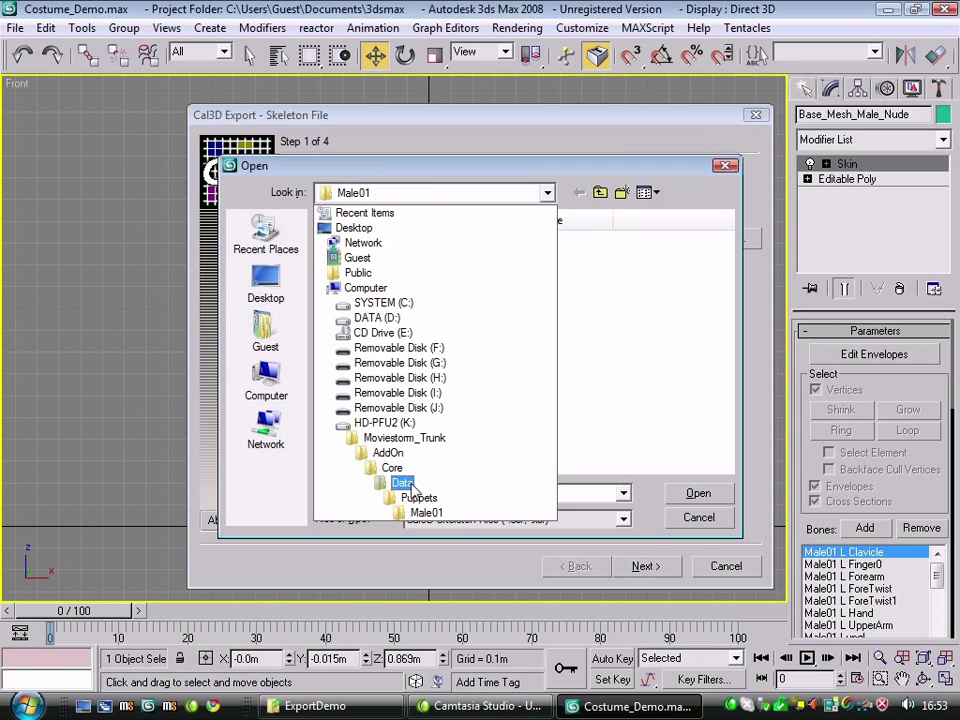
pyautogui.click(520, 141)
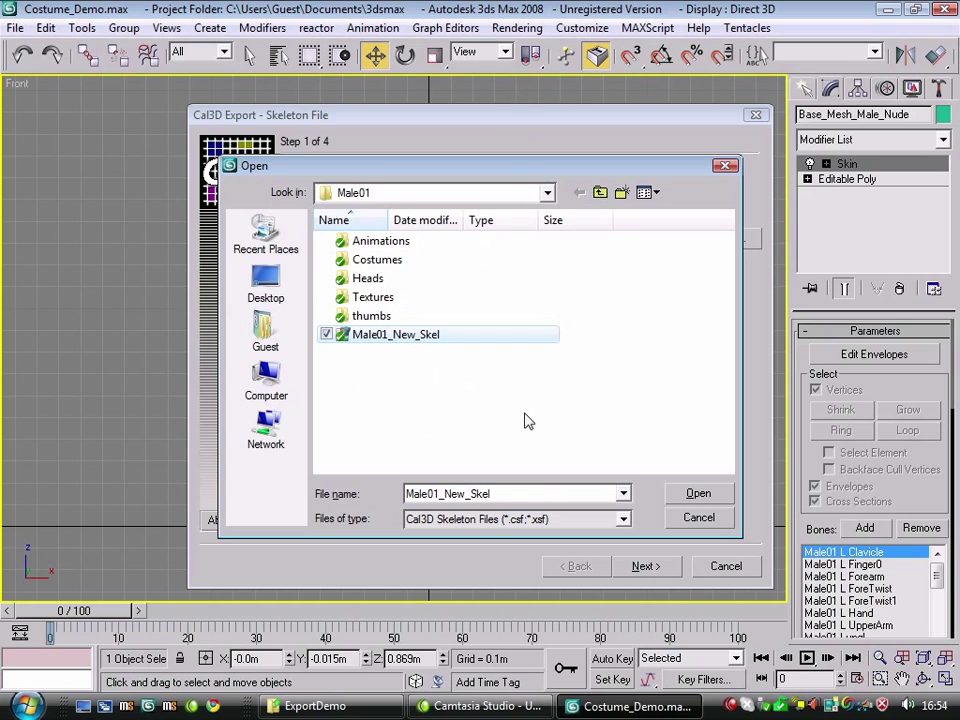
pyautogui.click(698, 494)
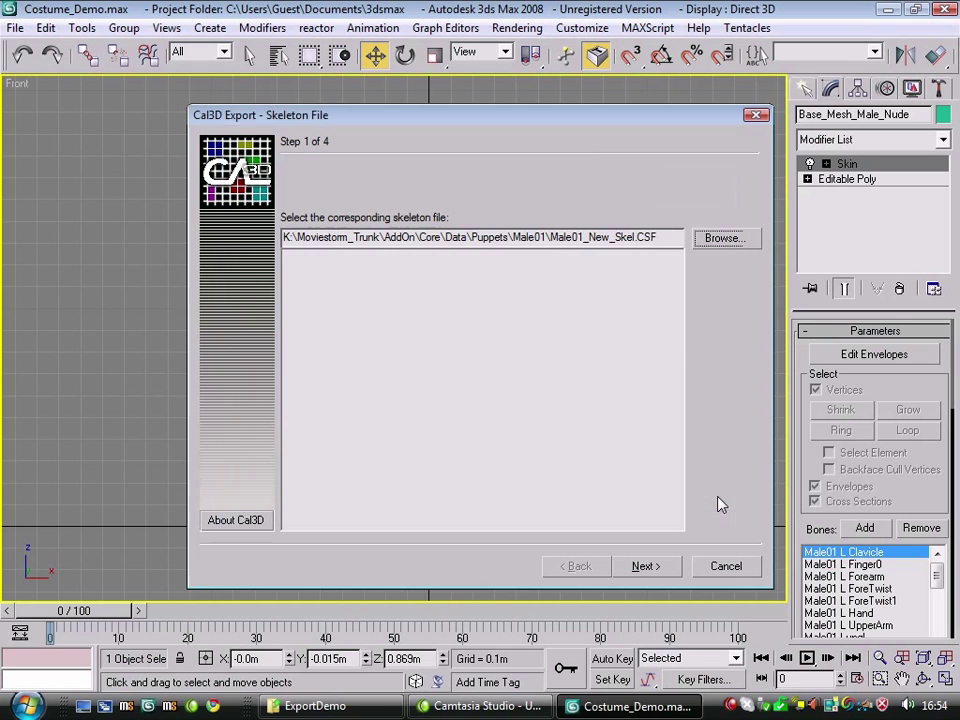
# Limit bones per vertex to 4, skip LOD and spring options, and finish the export.
pyautogui.click(664, 569)
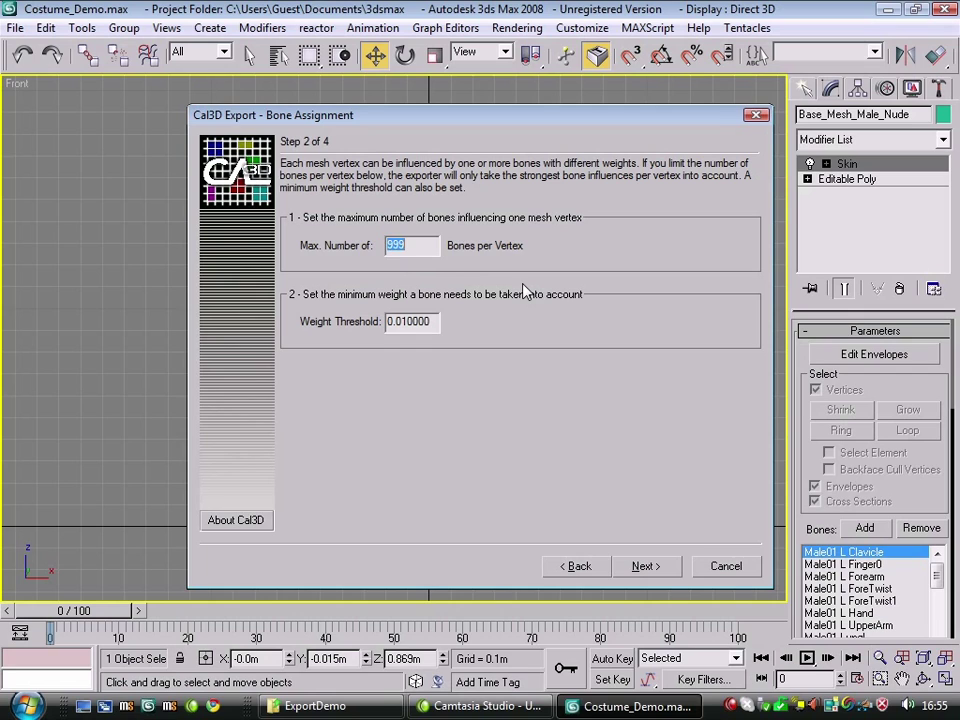
pyautogui.write('4')
pyautogui.click(645, 567)
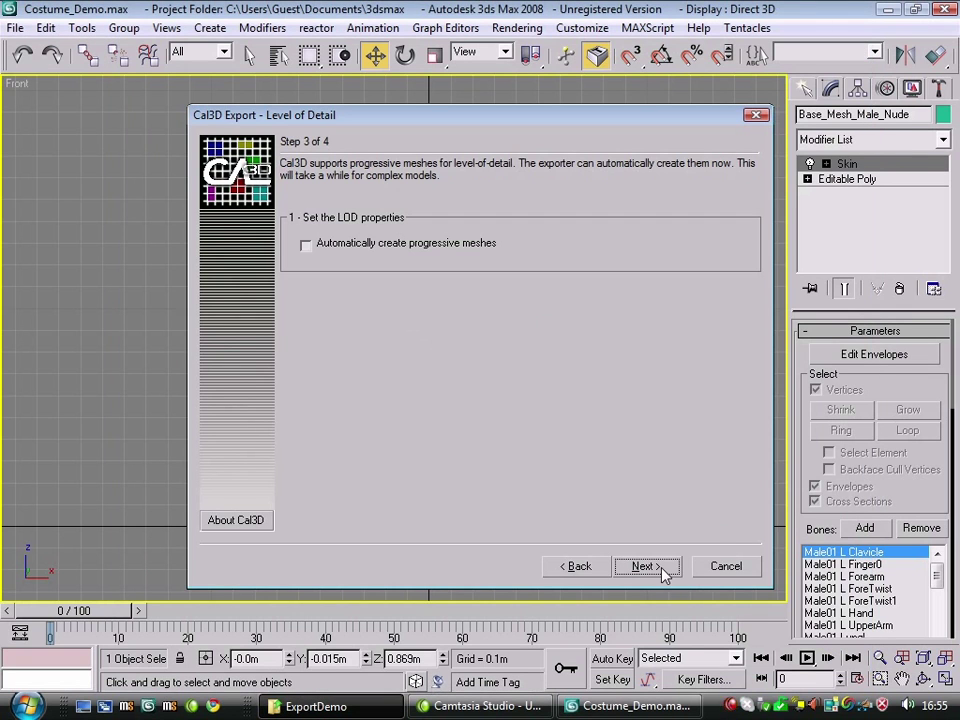
pyautogui.click(645, 567)
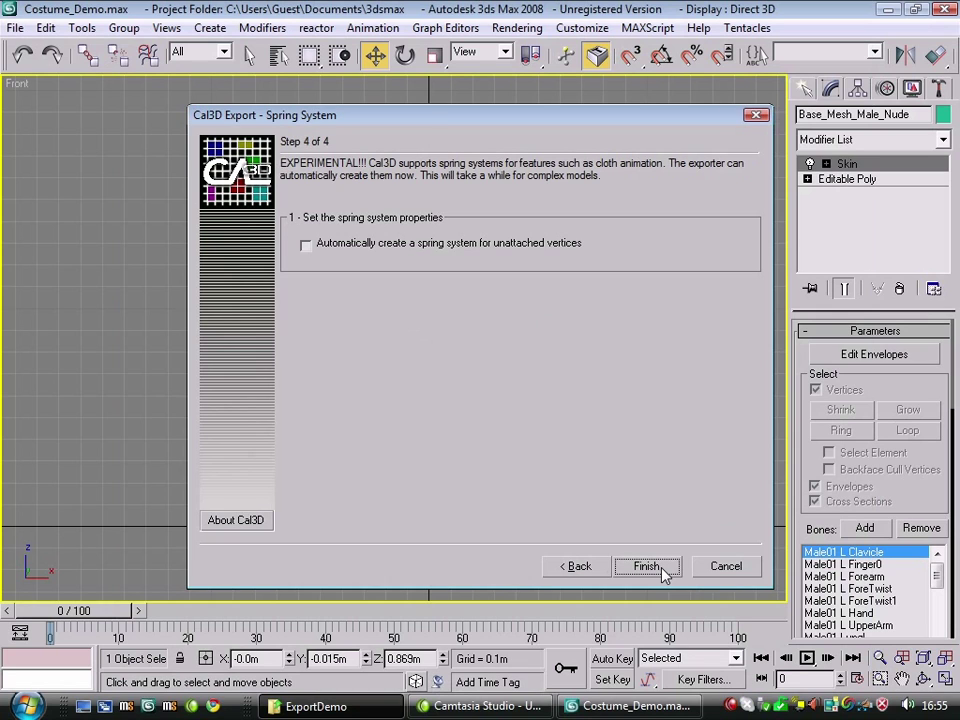
pyautogui.click(660, 570)
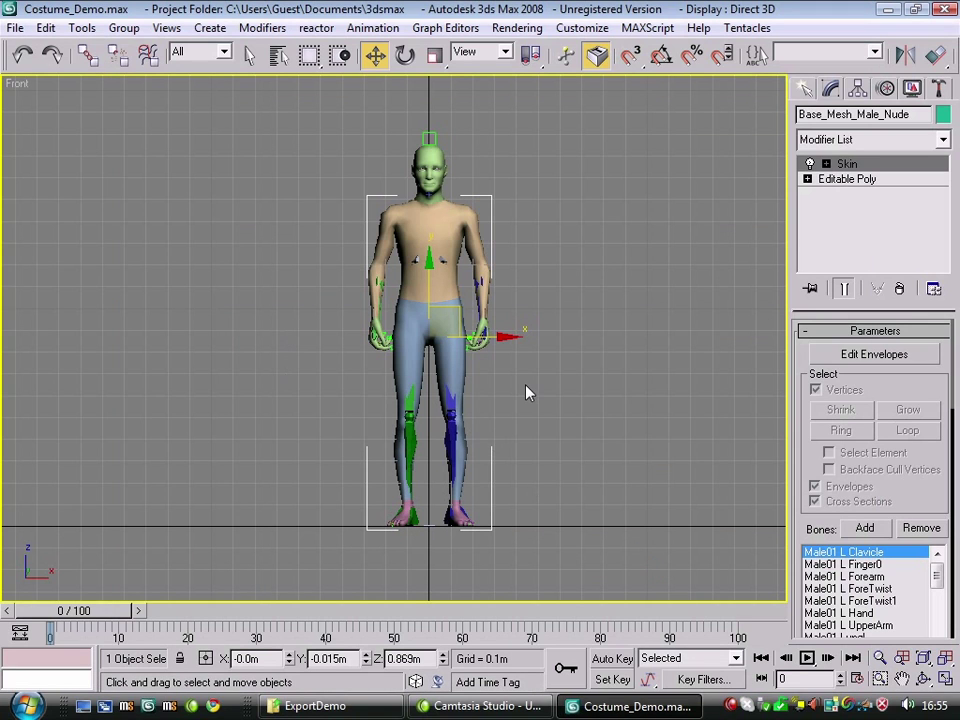
# Launch Moviestorm and close 3ds Max without saving the modified scene.
pyautogui.keyDown('alt'); pyautogui.moveTo(546, 343); pyautogui.dragTo(697, 320, button='middle'); pyautogui.keyUp('alt')
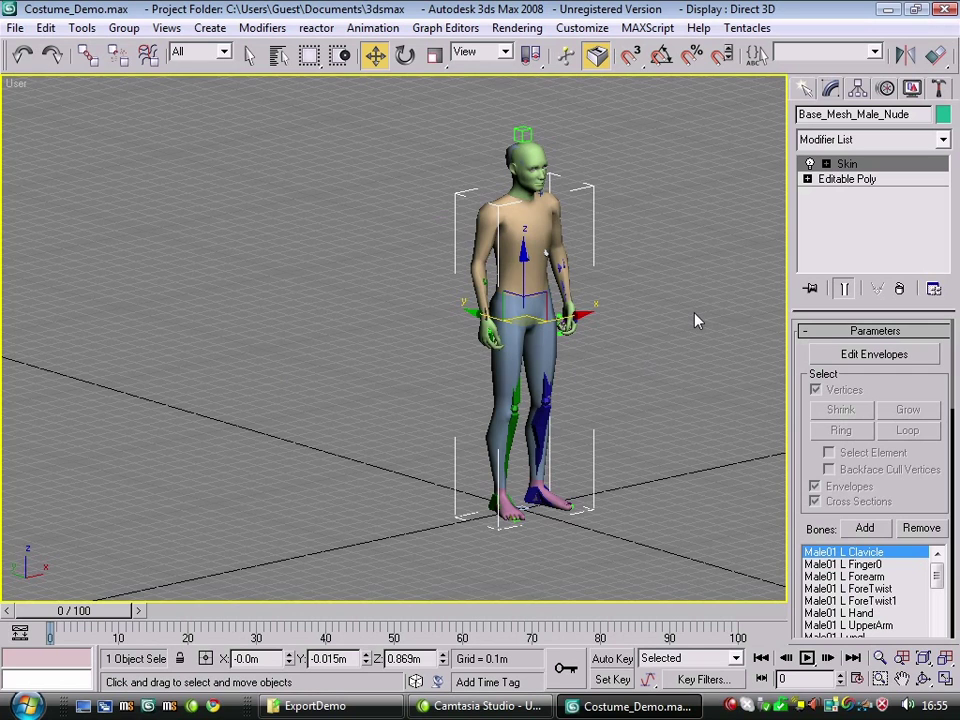
pyautogui.click(148, 706)
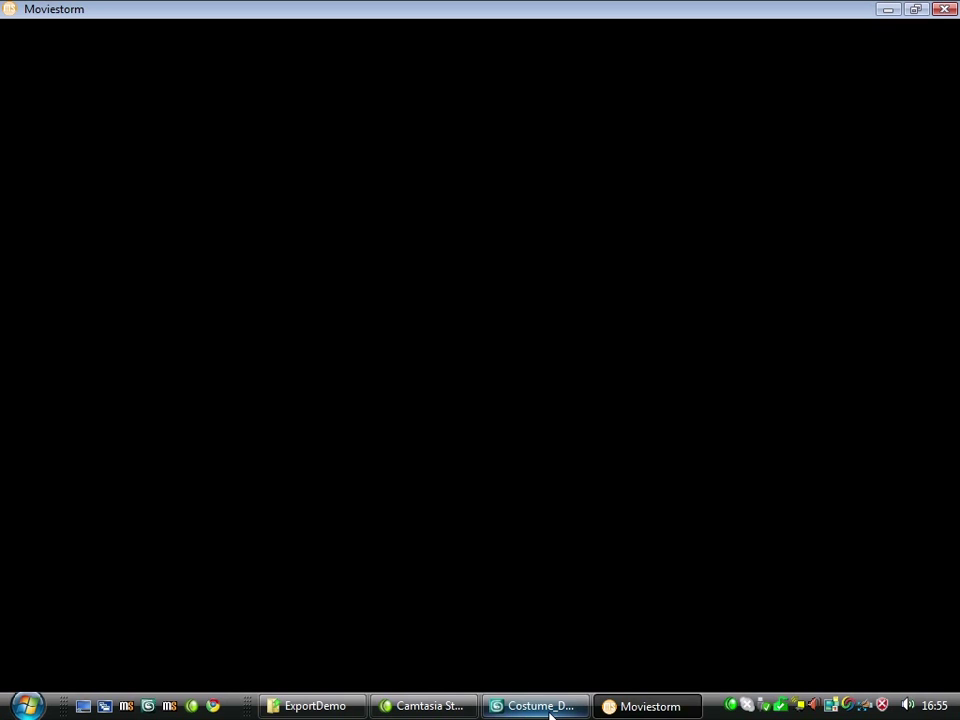
pyautogui.click(541, 706)
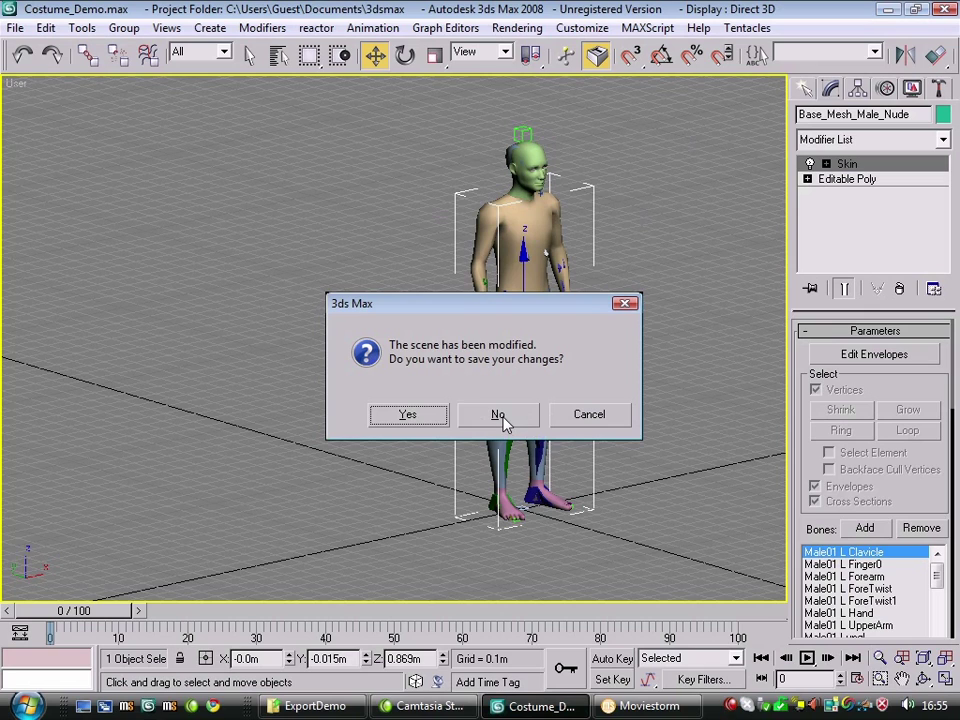
pyautogui.click(499, 415)
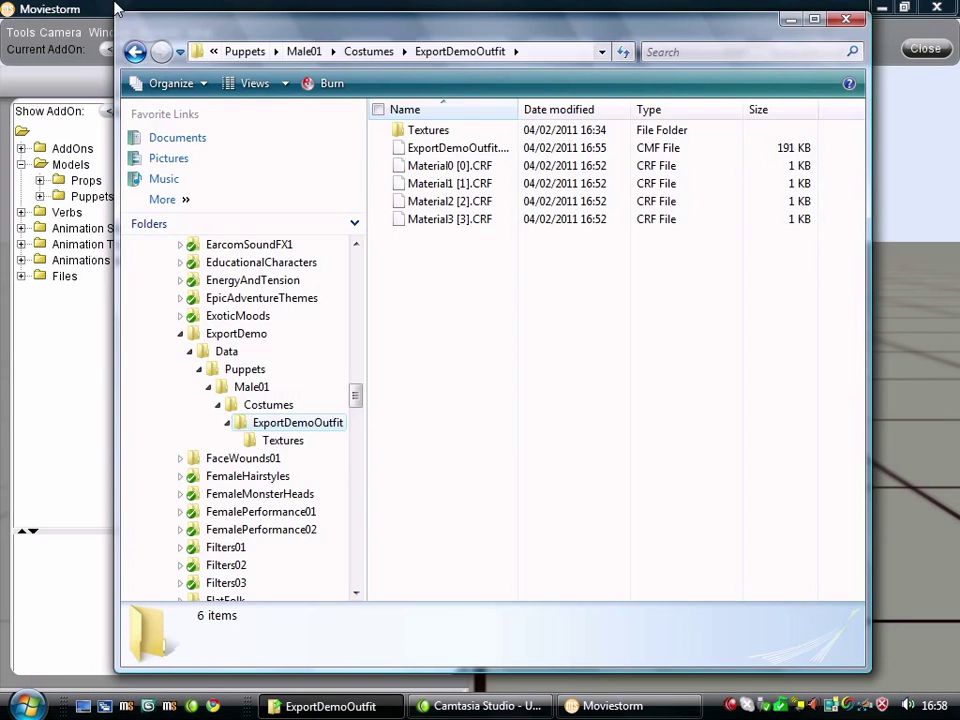
pyautogui.click(100, 7)
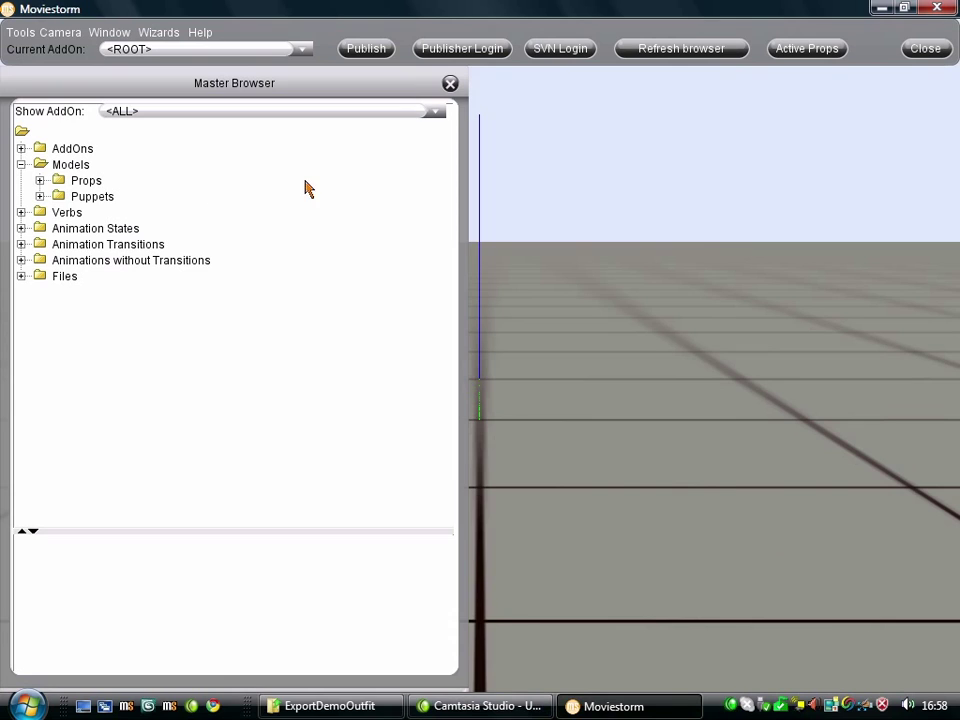
# Add a body part named ExportDemoOutfit under Models > Puppets > Male01 > Body Parts.
pyautogui.click(40, 197)
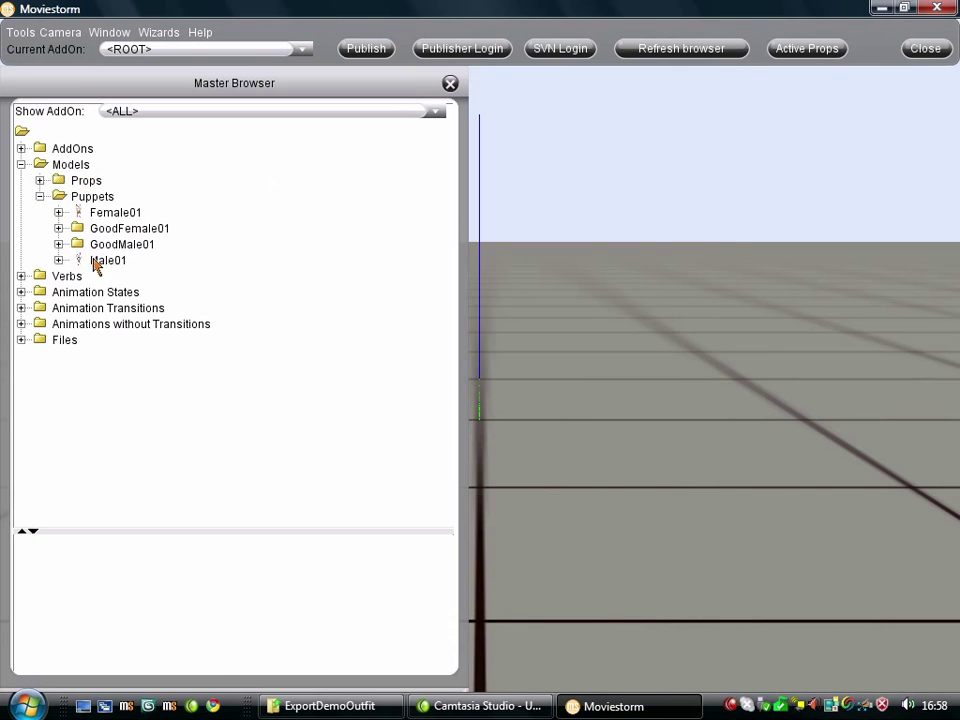
pyautogui.click(59, 260)
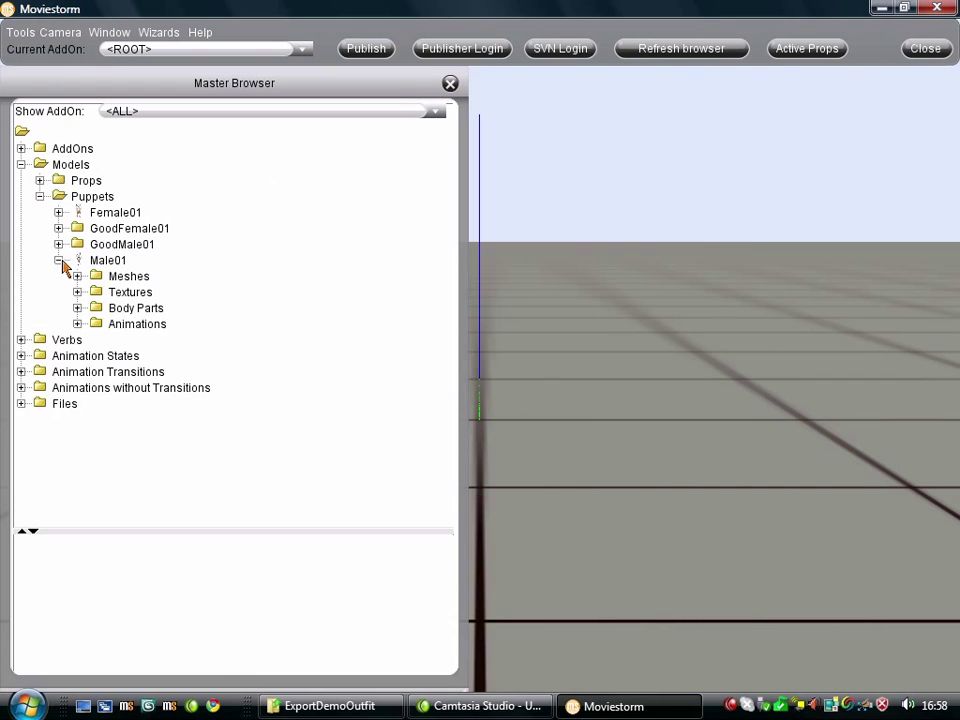
pyautogui.click(97, 310)
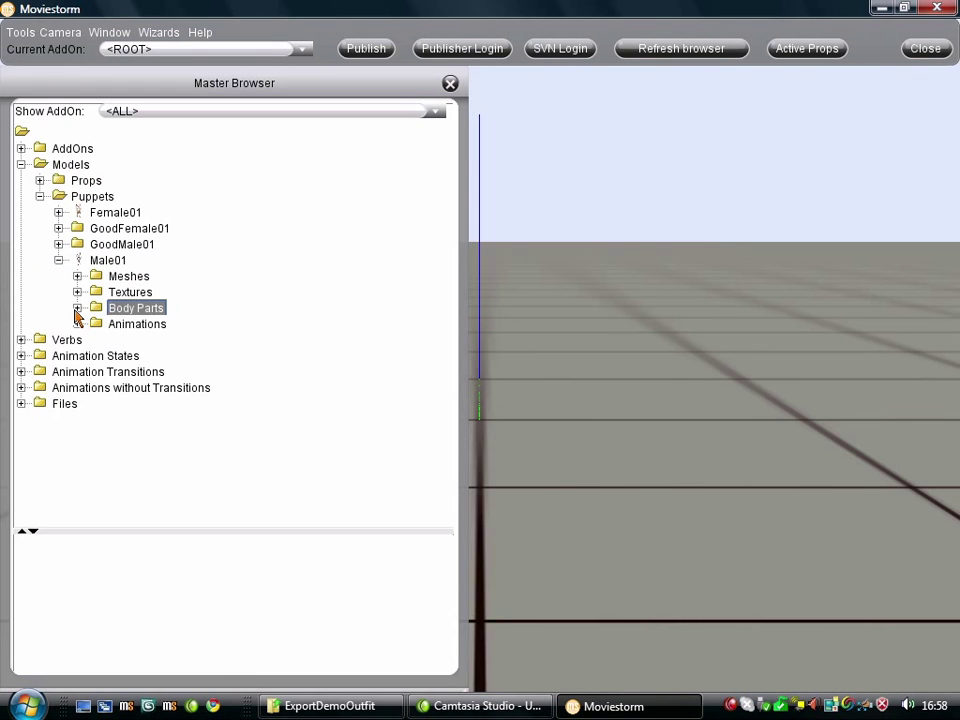
pyautogui.click(77, 309)
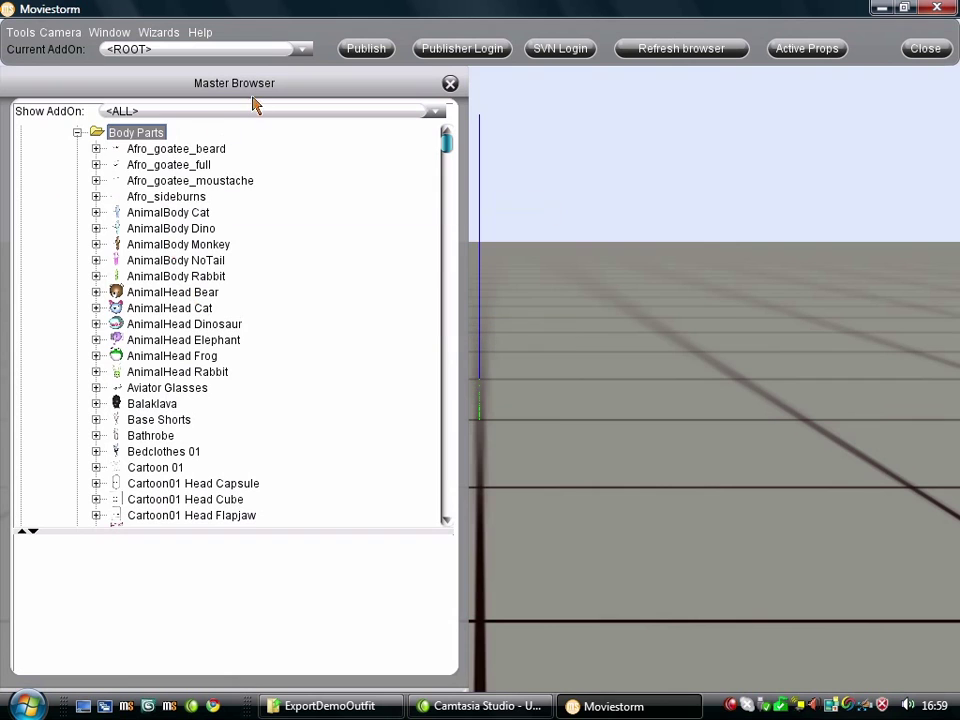
pyautogui.rightClick(140, 132)
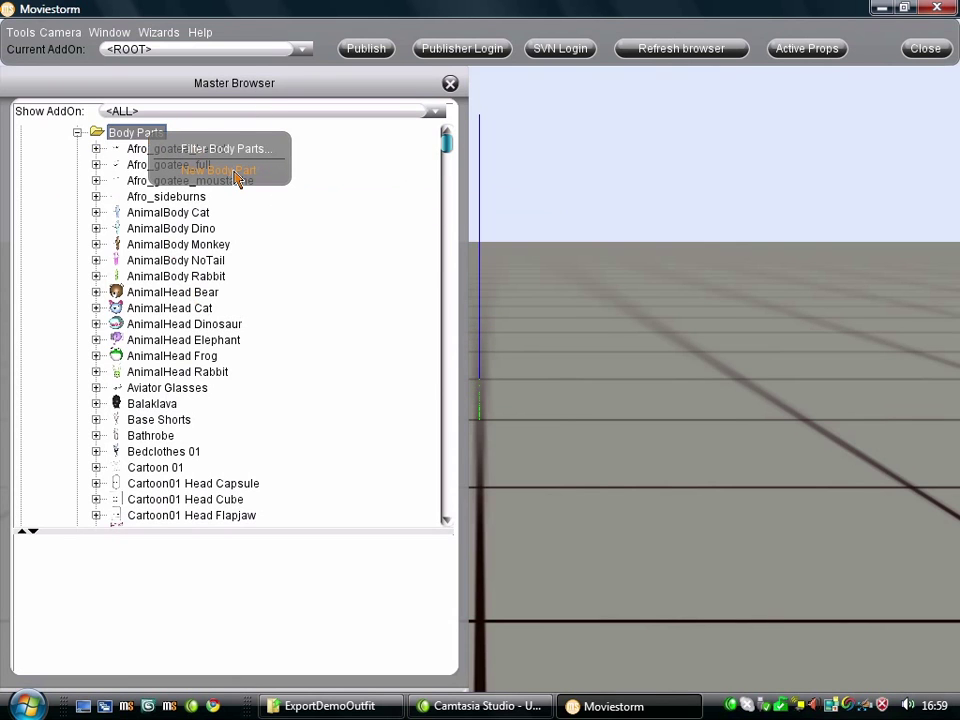
pyautogui.click(218, 171)
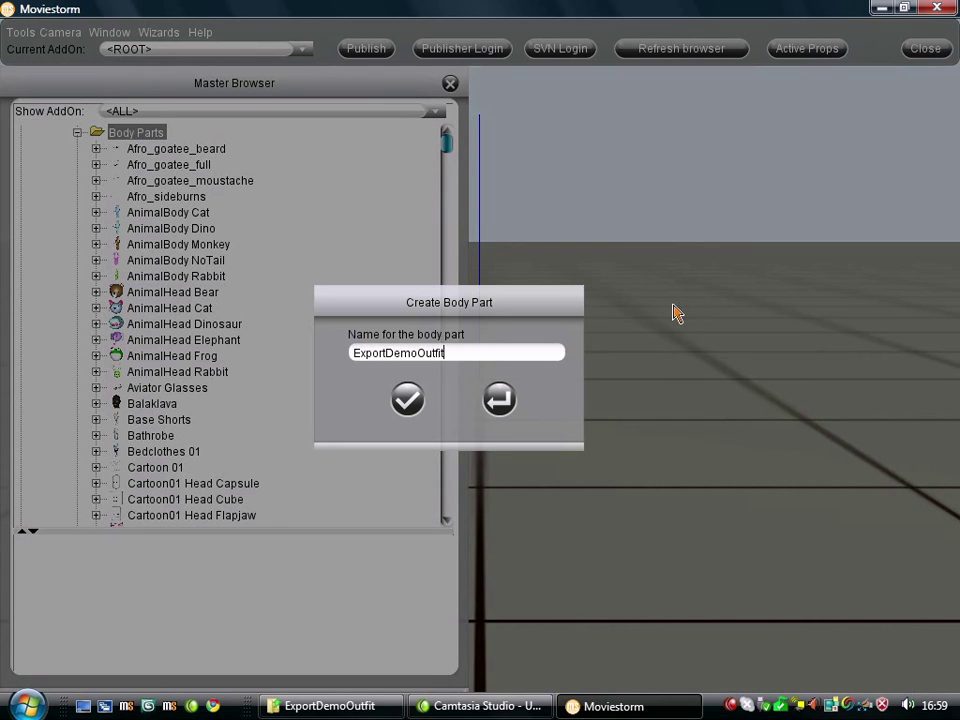
pyautogui.write('ExportDemoOutfit')
pyautogui.press('Return')
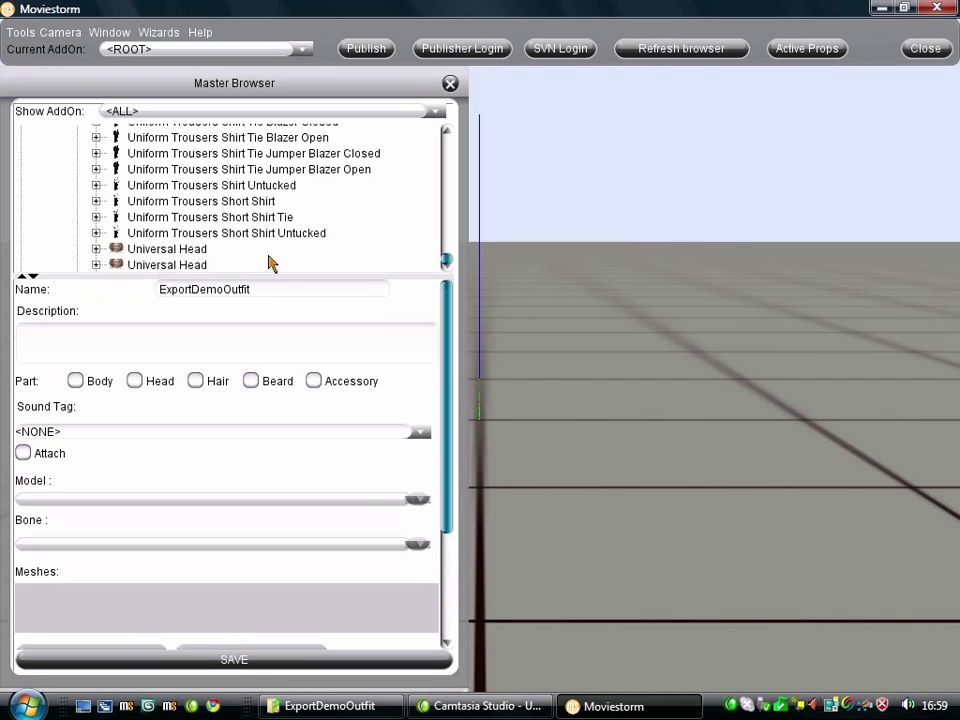
# Mark ExportDemoOutfit as a Body part and attach the Costumes/ExportDemoOutfit mesh.
pyautogui.click(76, 351)
pyautogui.moveTo(448, 525); pyautogui.dragTo(441, 643)
pyautogui.click(72, 487)
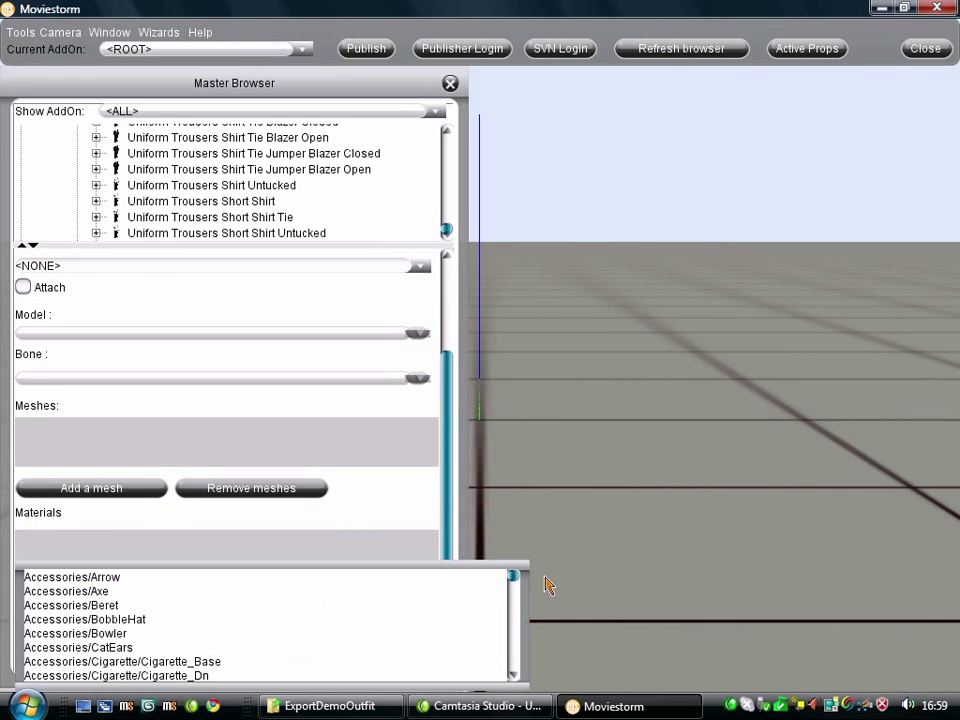
pyautogui.moveTo(516, 578); pyautogui.dragTo(519, 602)
pyautogui.scroll(1, 122, 600)
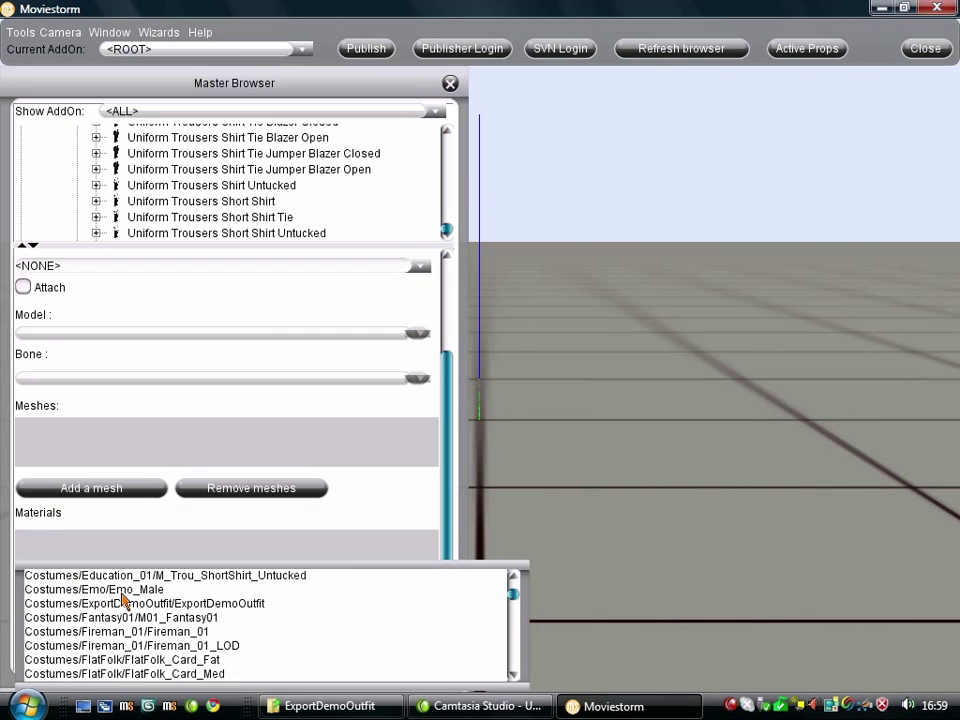
pyautogui.click(173, 606)
pyautogui.moveTo(711, 336); pyautogui.dragTo(686, 557)
pyautogui.click(208, 600)
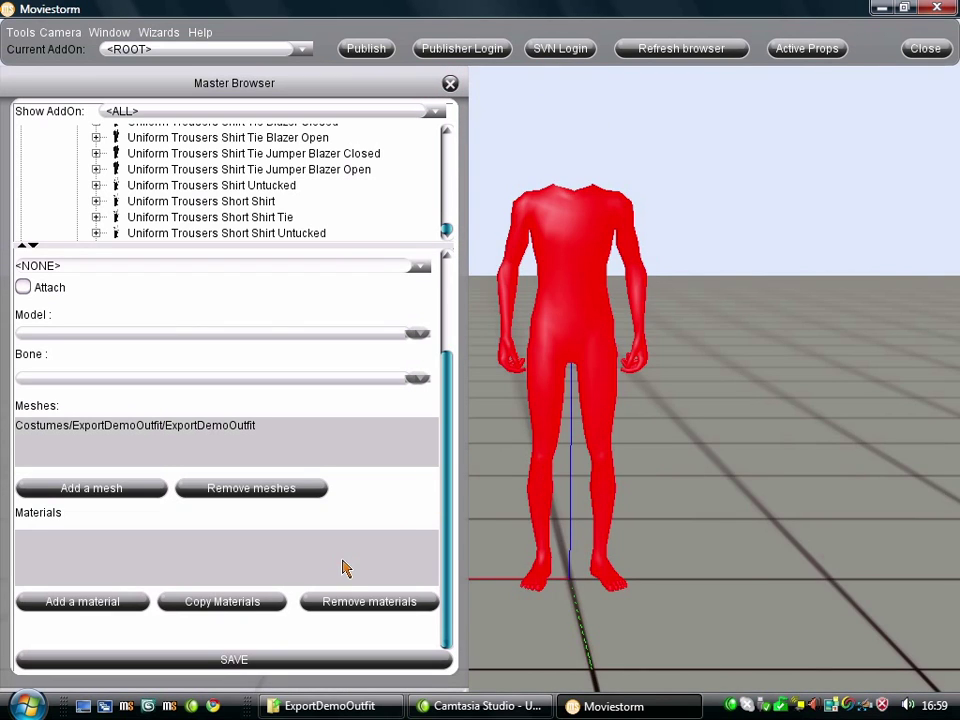
# Add the four materials Material0, Material1, Material2 and Material3 to the outfit.
pyautogui.click(97, 603)
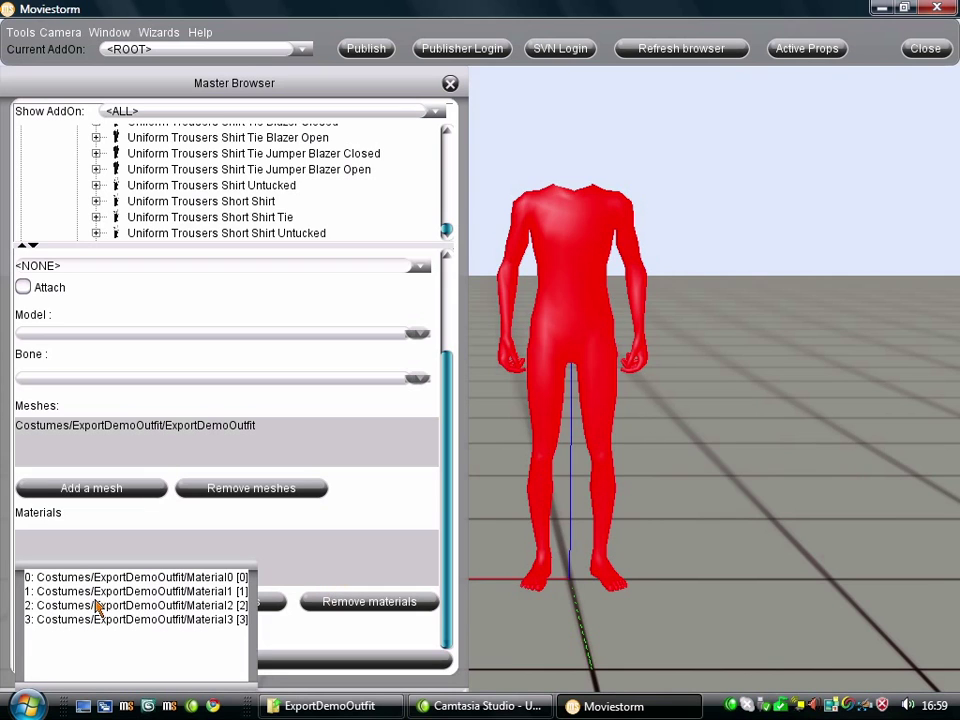
pyautogui.click(160, 578)
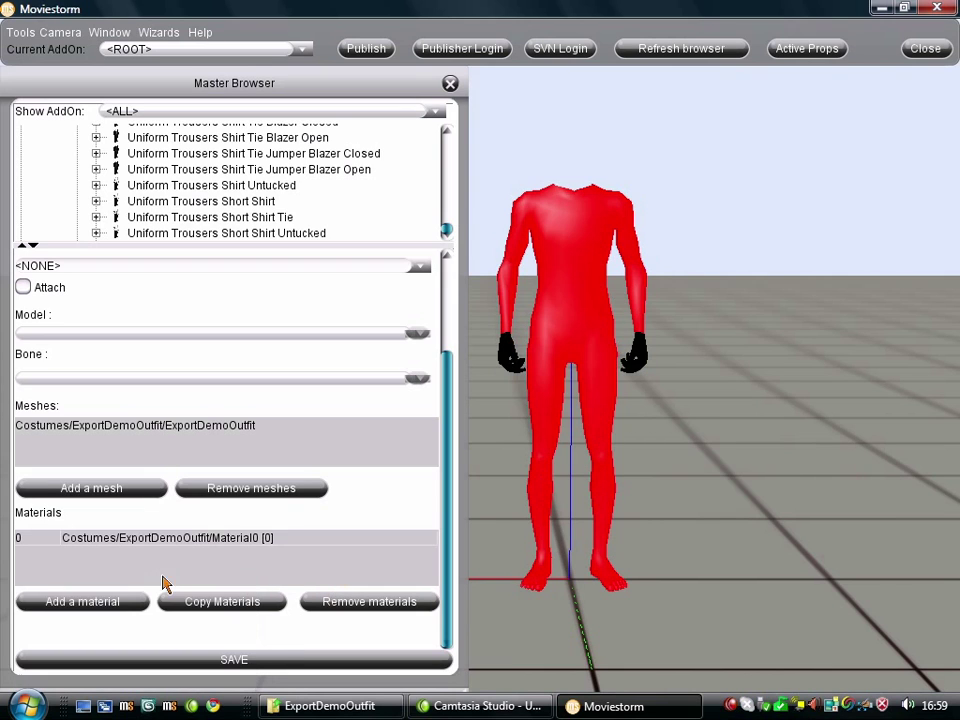
pyautogui.click(107, 602)
pyautogui.click(128, 592)
pyautogui.click(109, 602)
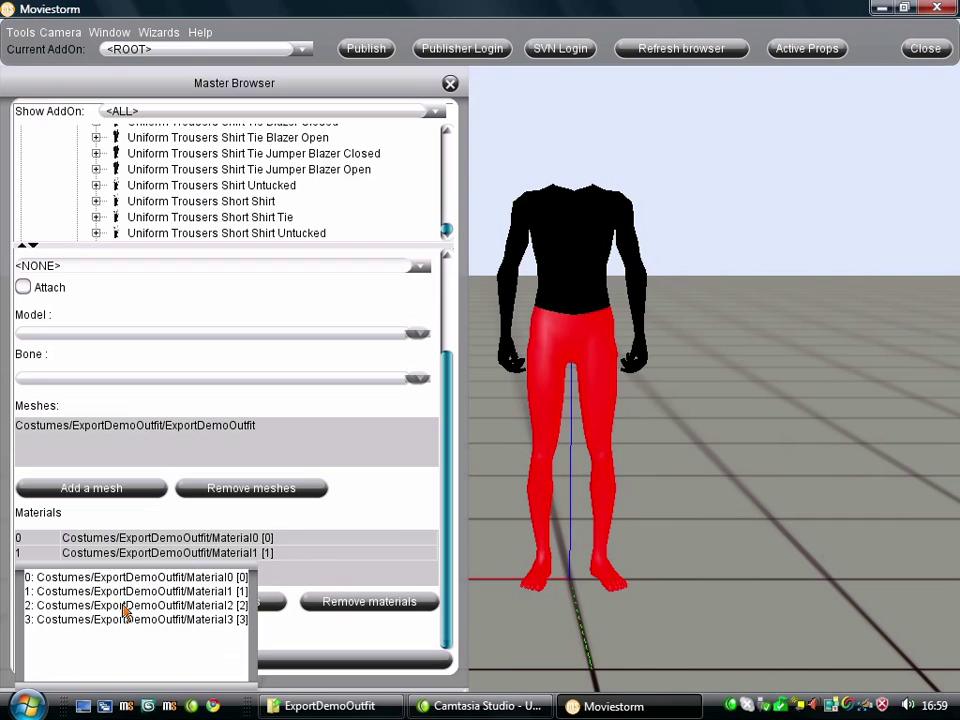
pyautogui.click(124, 606)
pyautogui.click(103, 604)
pyautogui.click(128, 620)
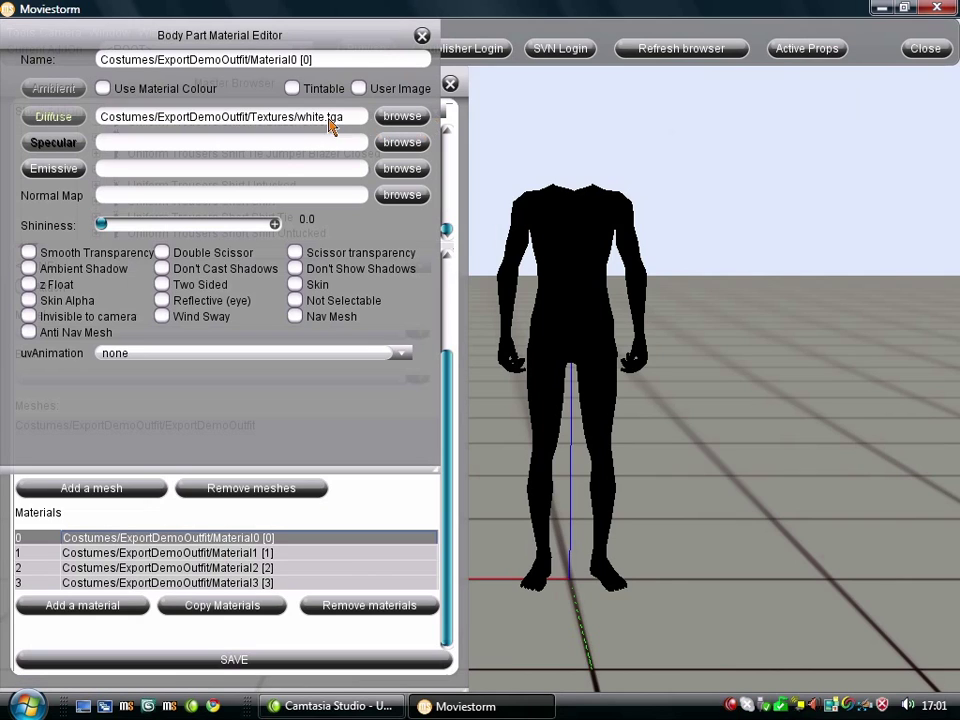
# Switch Material0's diffuse texture to white.dds, keep it untinted, and enable Skin Alpha.
pyautogui.moveTo(327, 117); pyautogui.dragTo(357, 118)
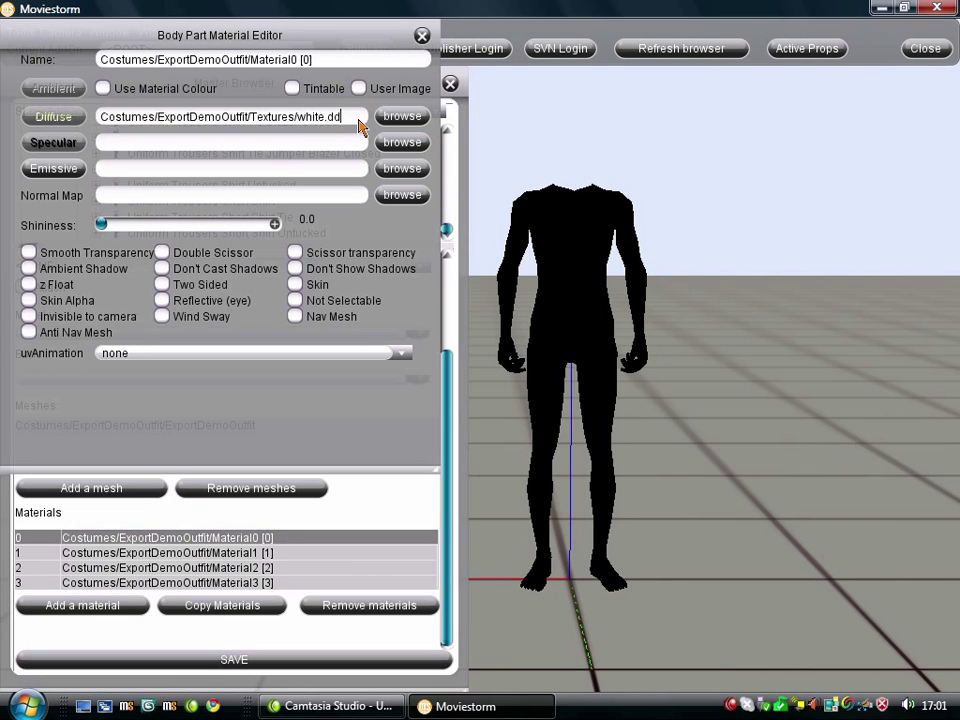
pyautogui.press('Return')
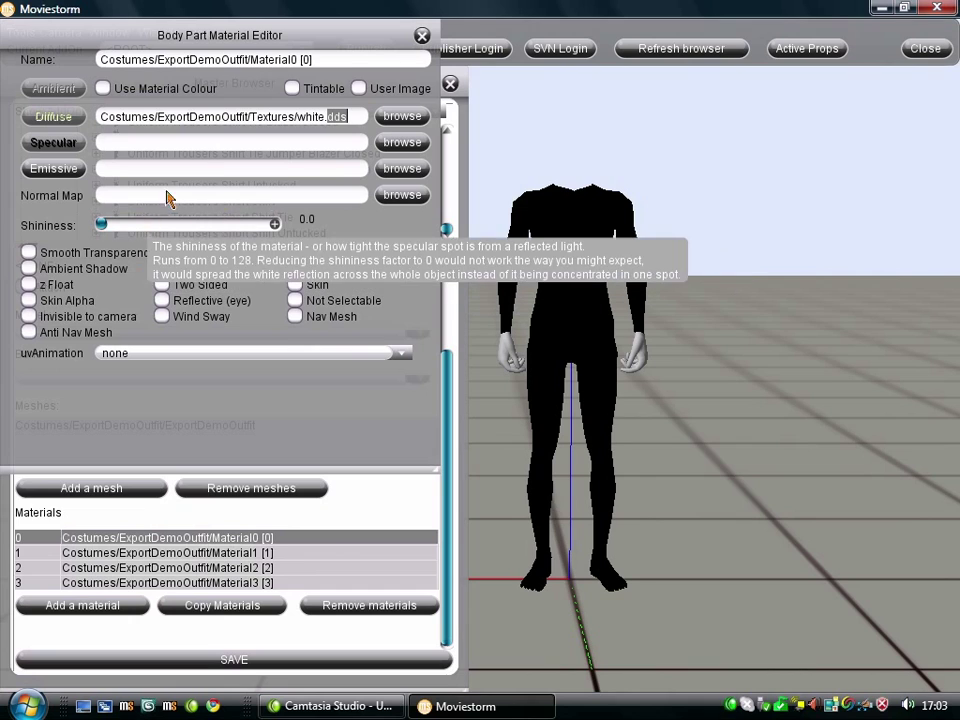
pyautogui.click(294, 89)
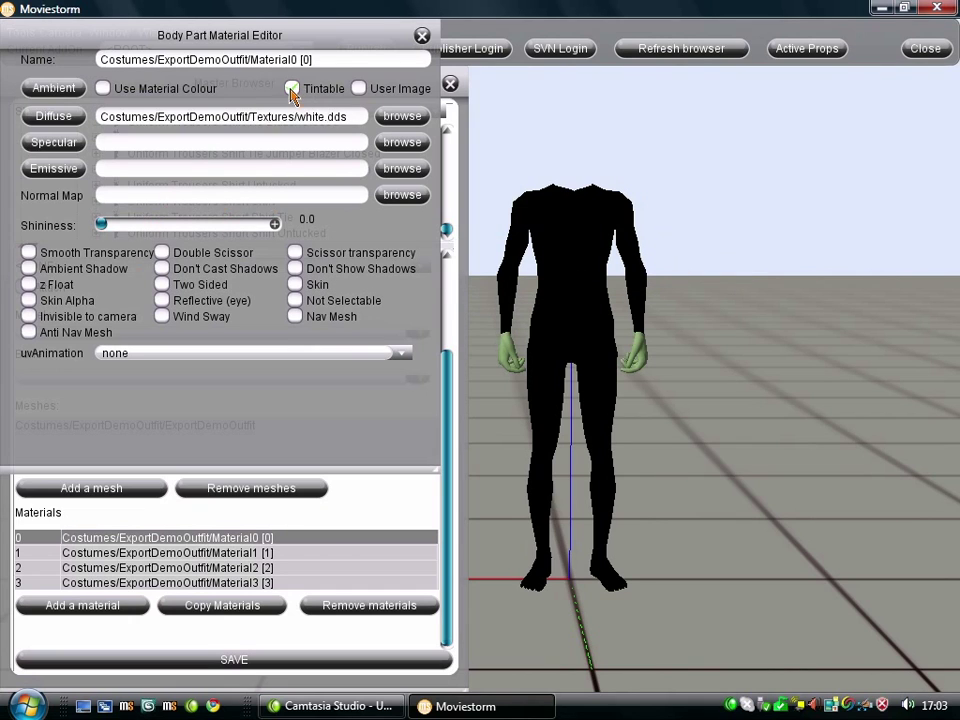
pyautogui.click(292, 90)
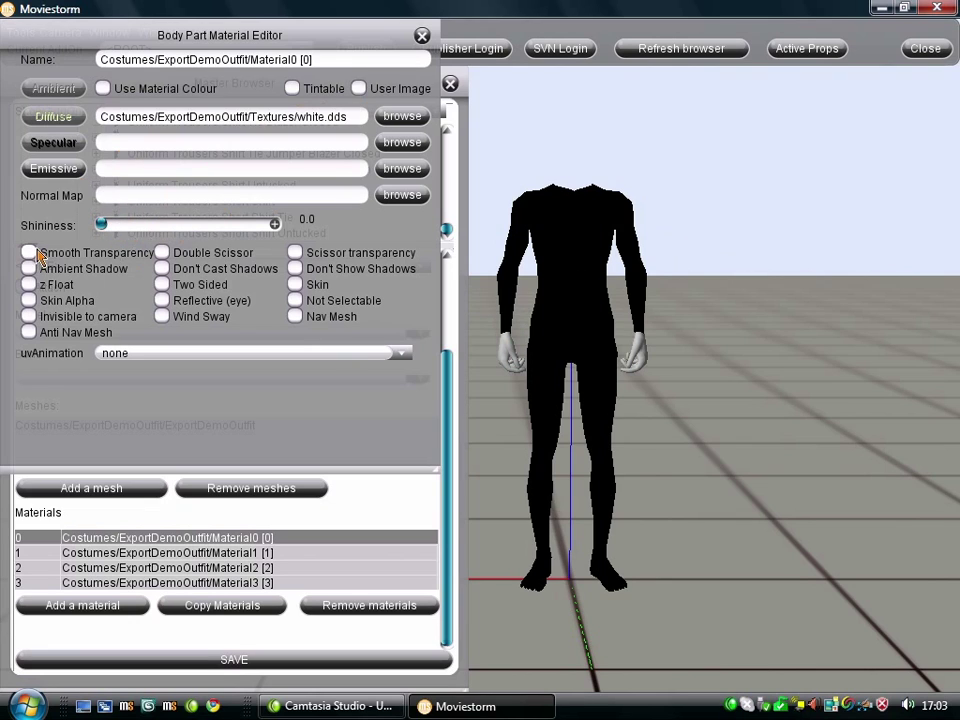
pyautogui.click(29, 300)
# Set Material1 to white.dds, make it tintable, and raise its shininess to 12.
pyautogui.click(423, 40)
pyautogui.doubleClick(171, 553)
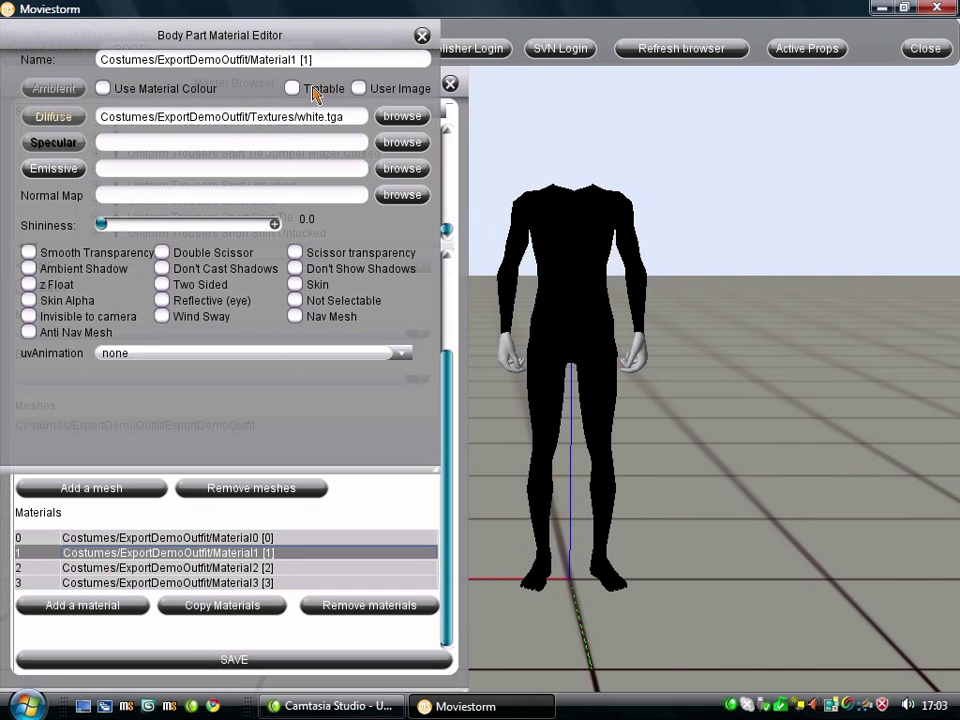
pyautogui.doubleClick(335, 117)
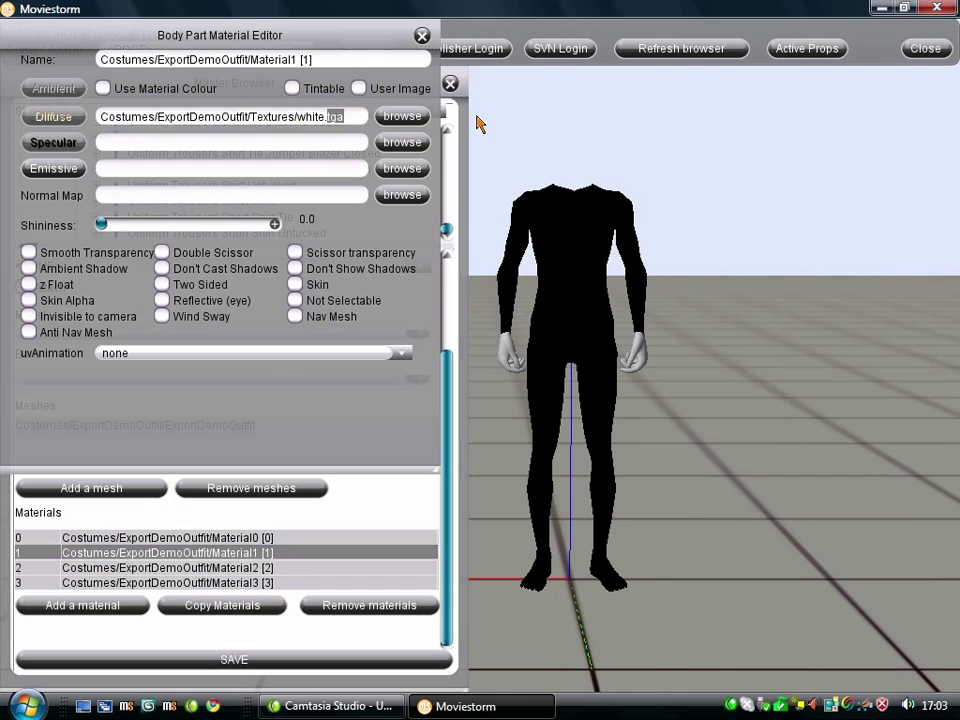
pyautogui.write('dds')
pyautogui.press('Return')
pyautogui.click(292, 88)
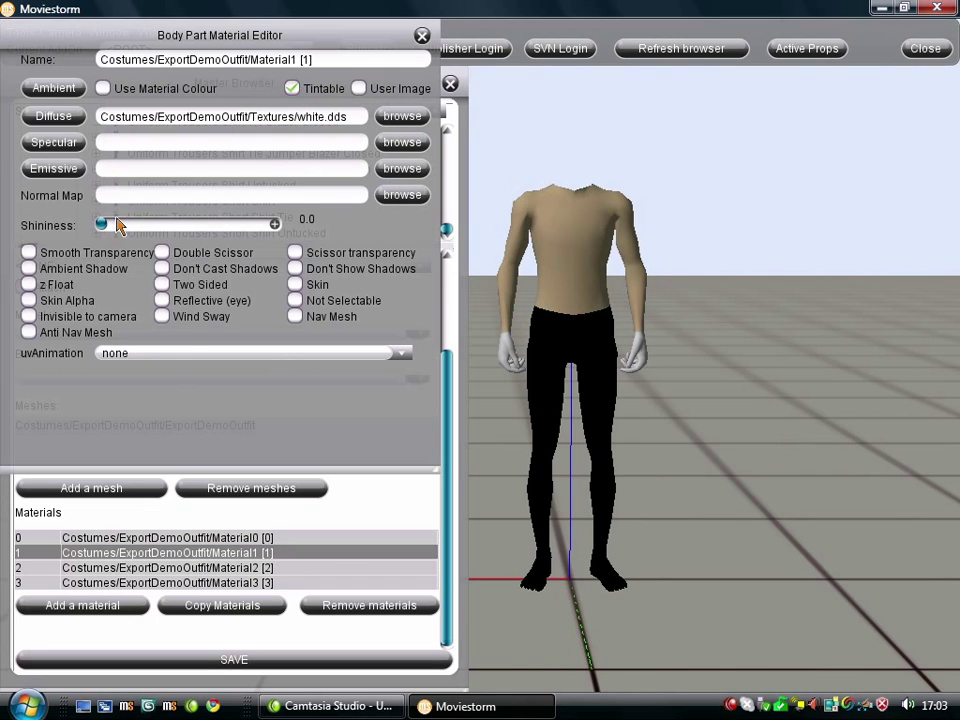
pyautogui.moveTo(101, 223); pyautogui.dragTo(120, 224)
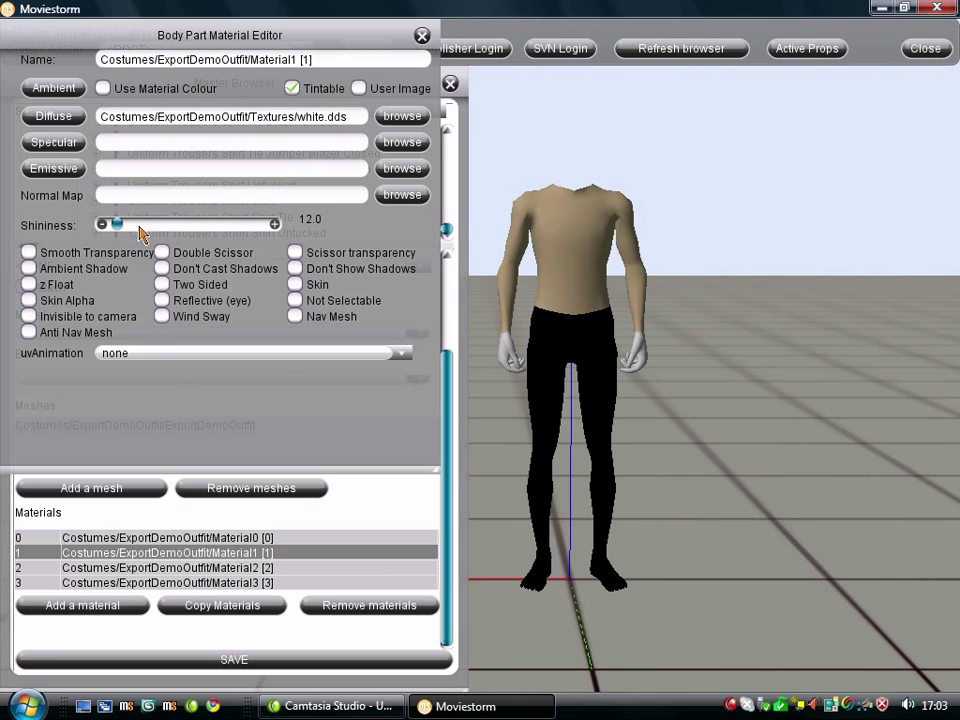
pyautogui.click(421, 35)
# Point Material2 and Material3 at white.dds, with Skin Alpha enabled on Material3.
pyautogui.doubleClick(245, 568)
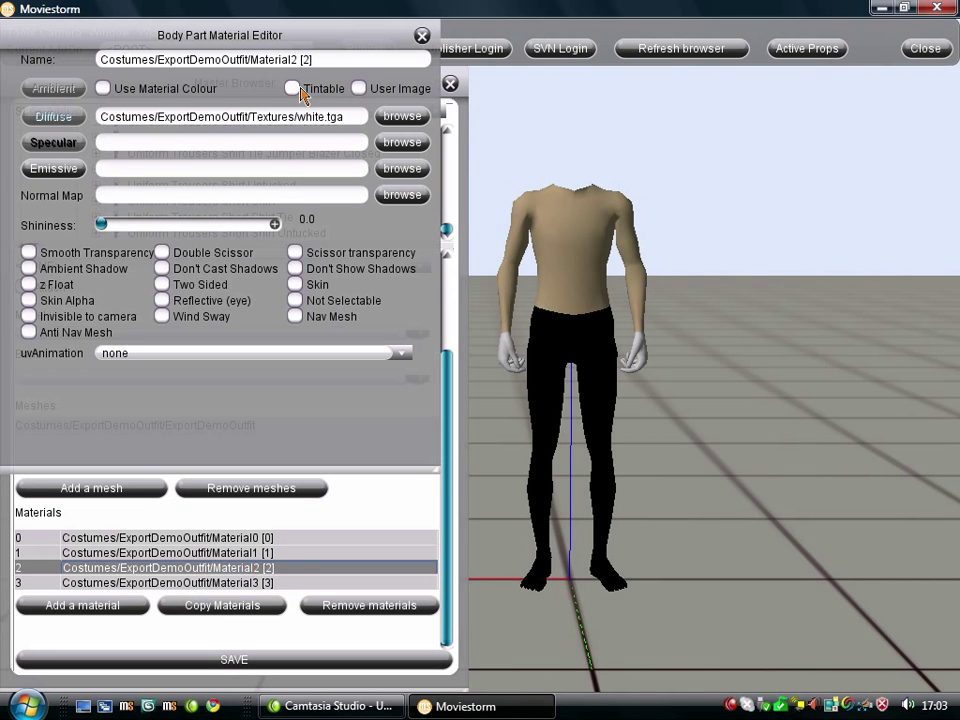
pyautogui.moveTo(331, 117); pyautogui.dragTo(485, 131)
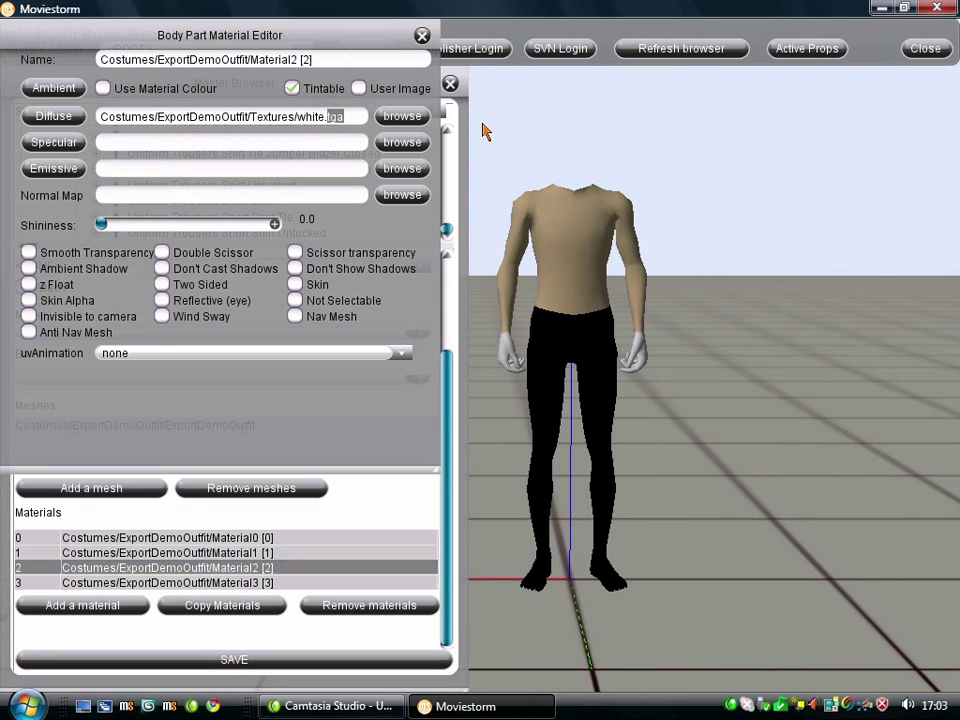
pyautogui.write('dds')
pyautogui.doubleClick(240, 582)
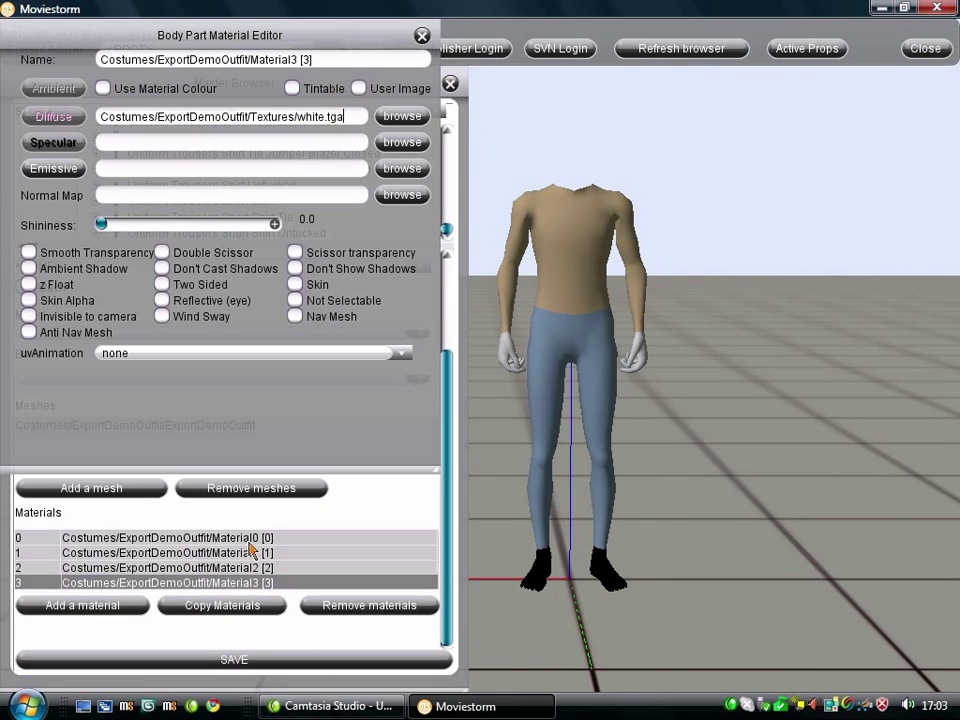
pyautogui.moveTo(327, 118); pyautogui.dragTo(460, 110)
pyautogui.write('dds')
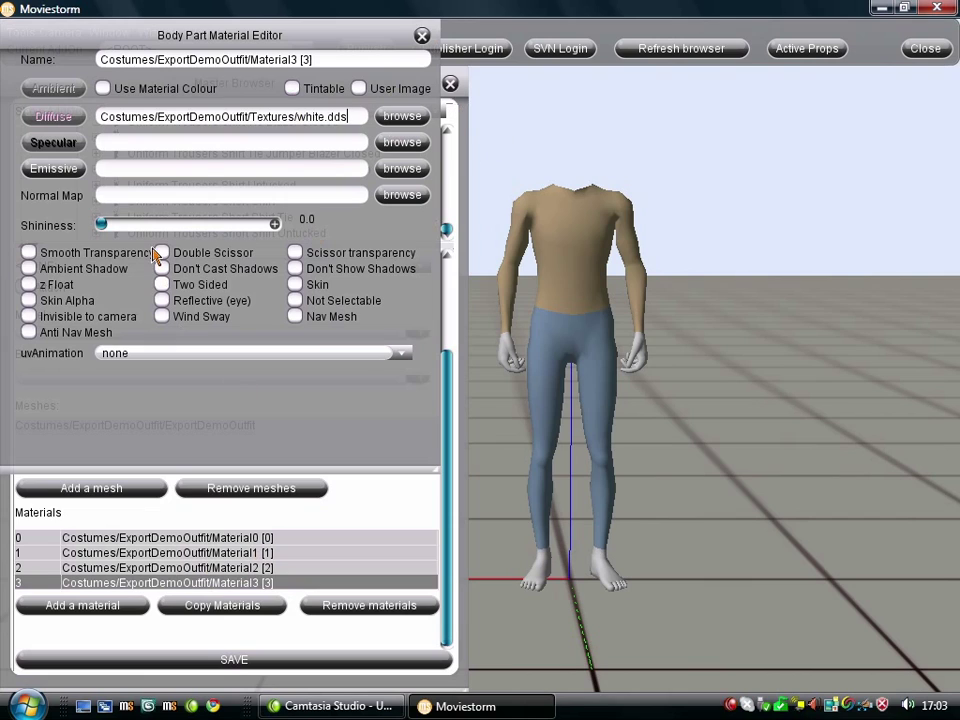
pyautogui.click(29, 300)
pyautogui.click(422, 37)
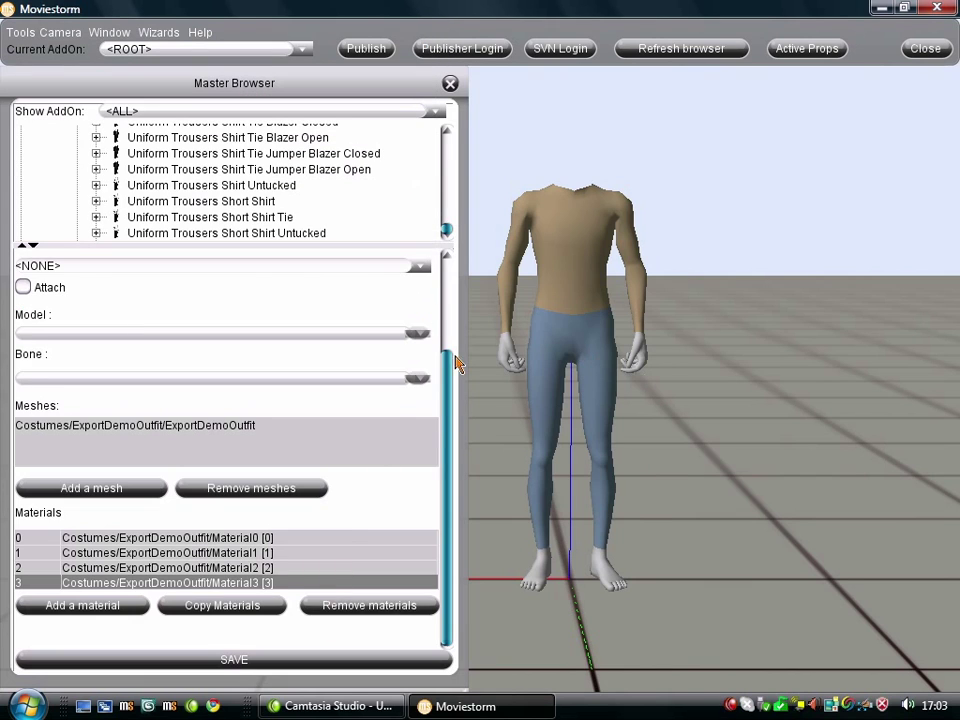
# Save the costume into the ExportDemo add-on and accept the thumbnail.
pyautogui.moveTo(456, 363); pyautogui.dragTo(450, 261)
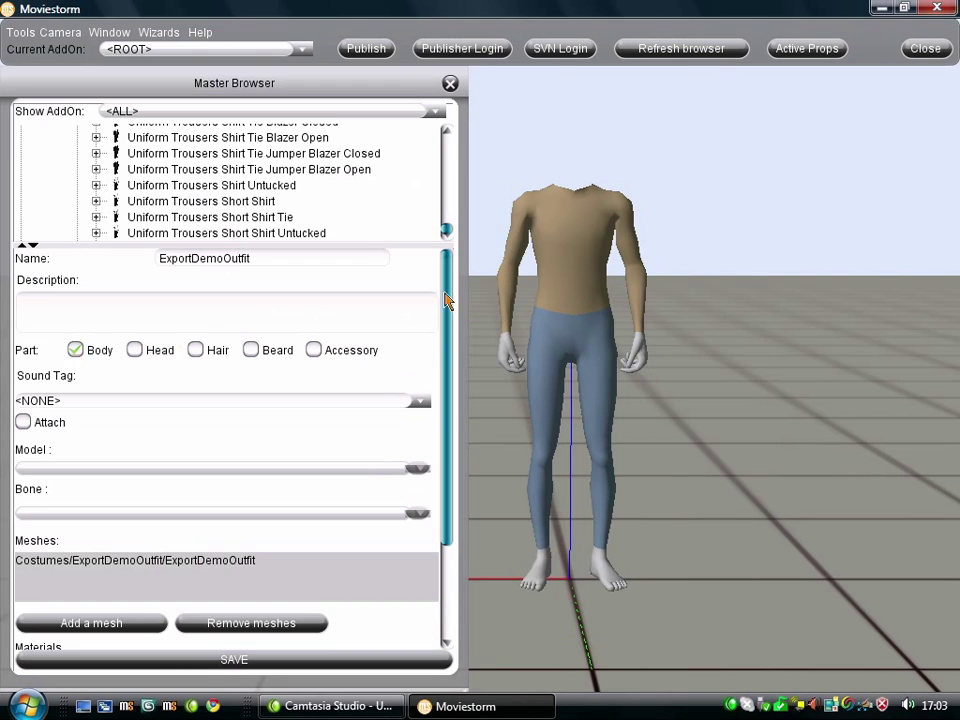
pyautogui.scroll(-4, 146, 497)
pyautogui.click(200, 48)
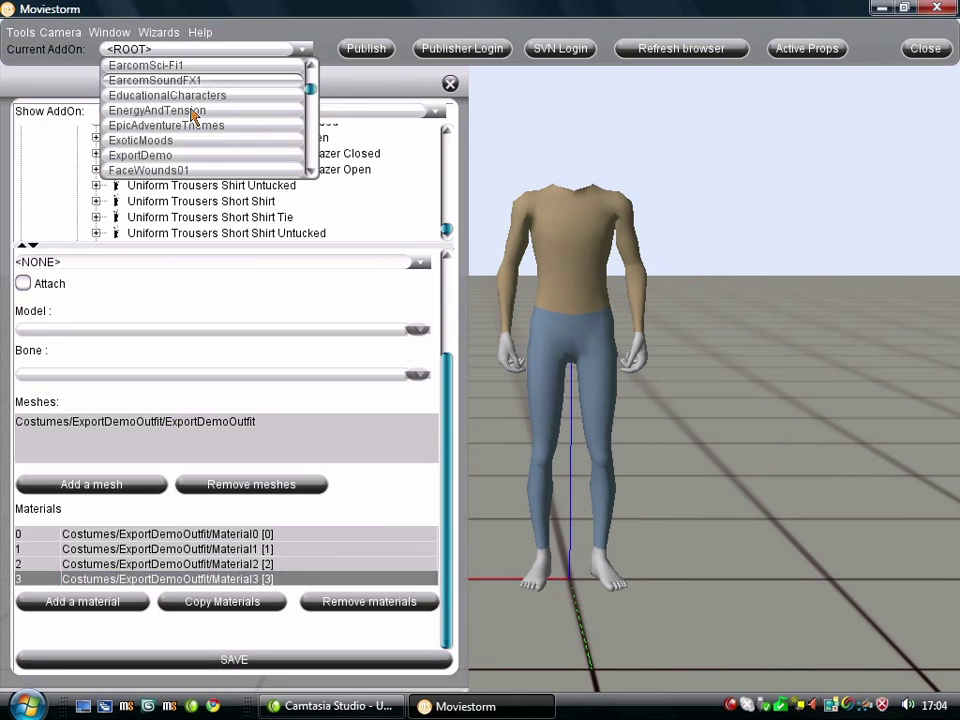
pyautogui.click(170, 156)
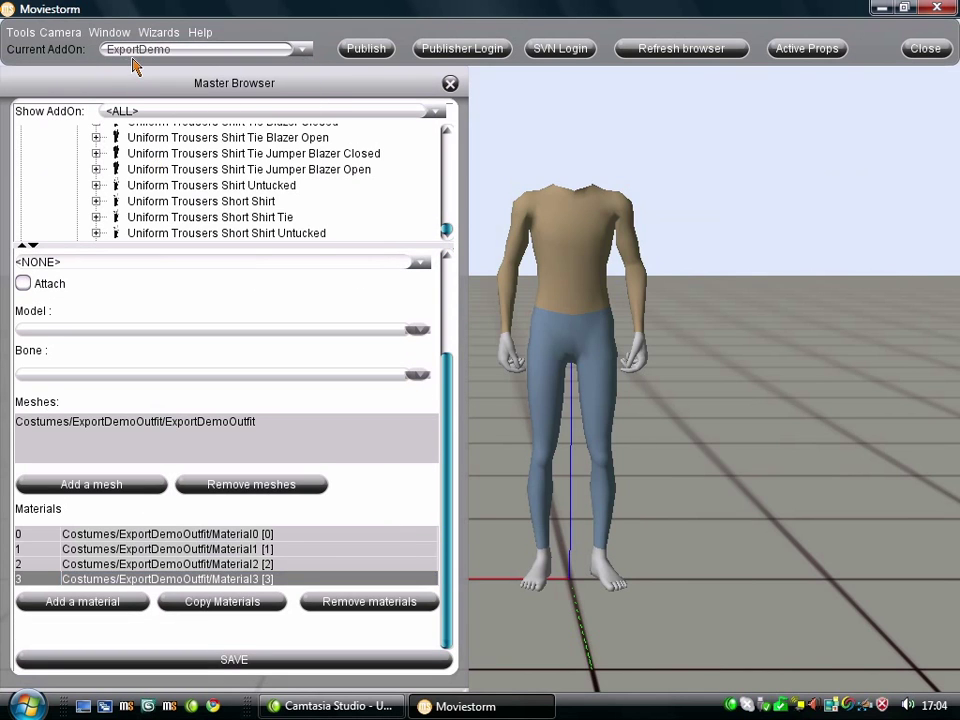
pyautogui.click(377, 662)
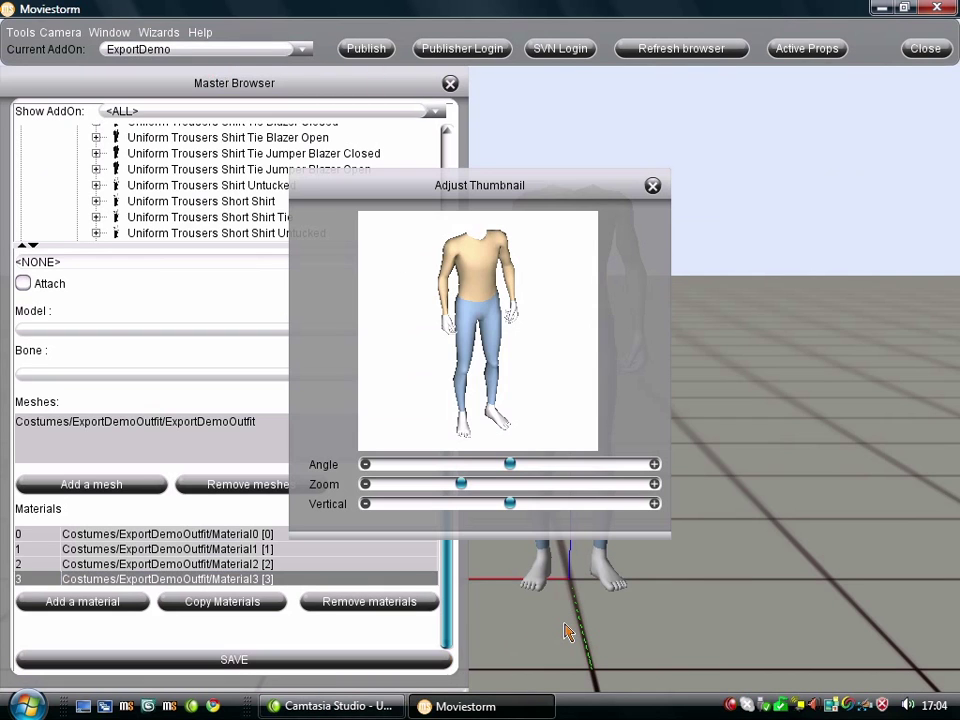
pyautogui.click(652, 186)
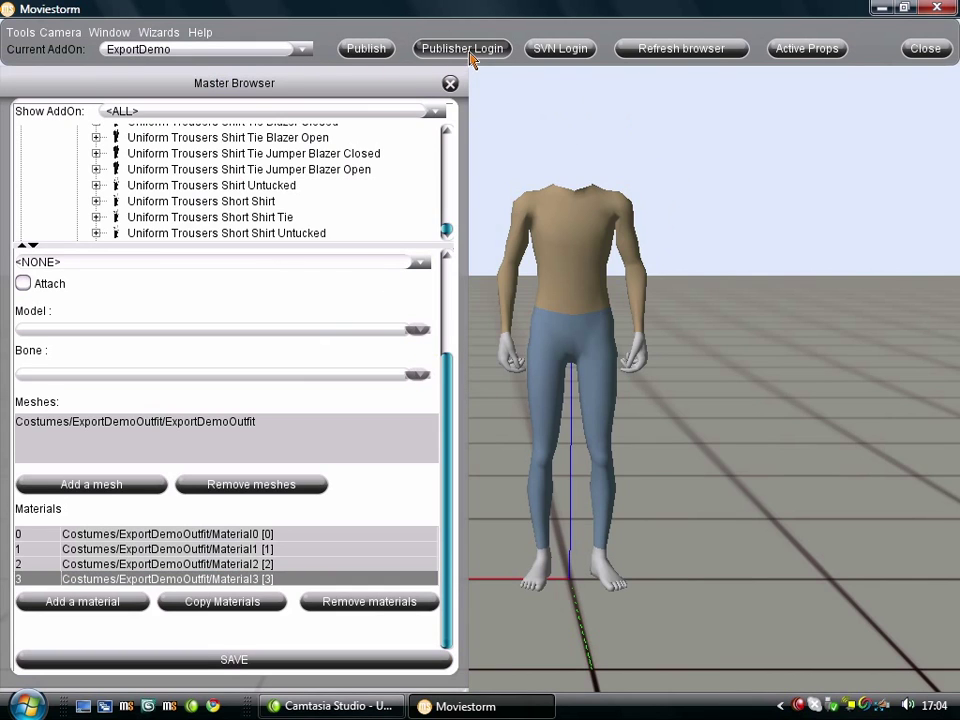
# Open the ExportDemo publishing details, then close them.
pyautogui.click(365, 48)
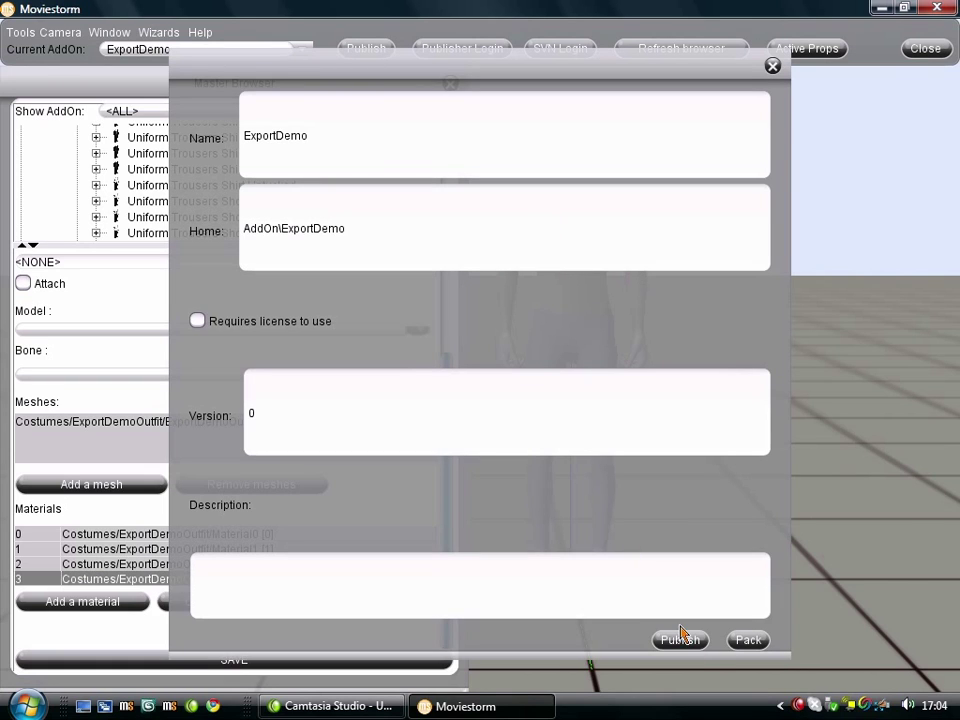
pyautogui.click(773, 67)
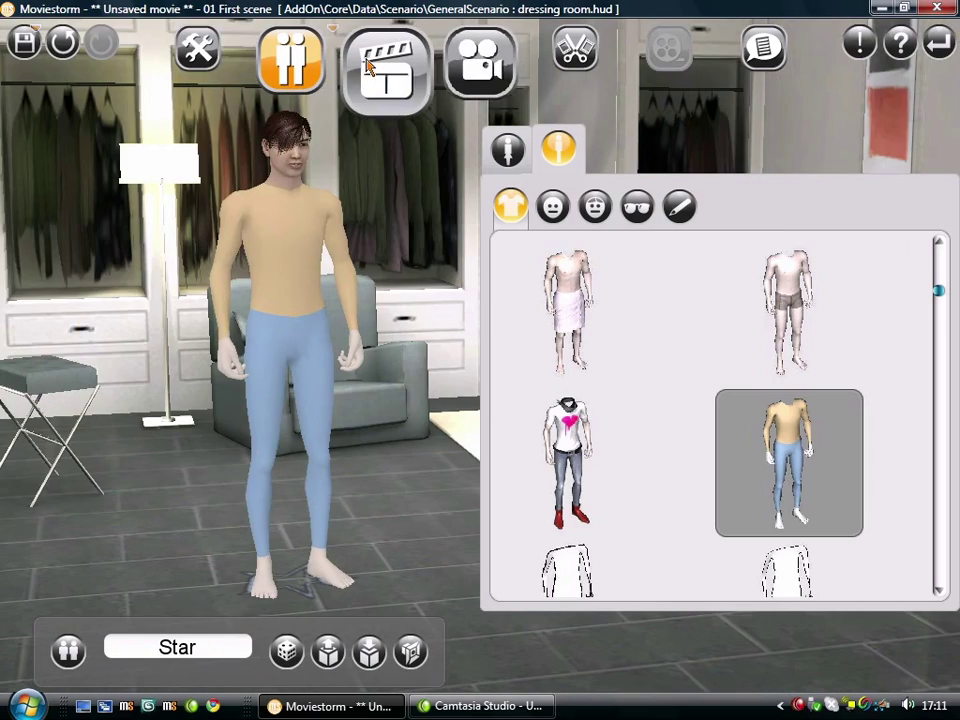
# On the first scene's set, place Star in the middle of the floor.
pyautogui.click(386, 52)
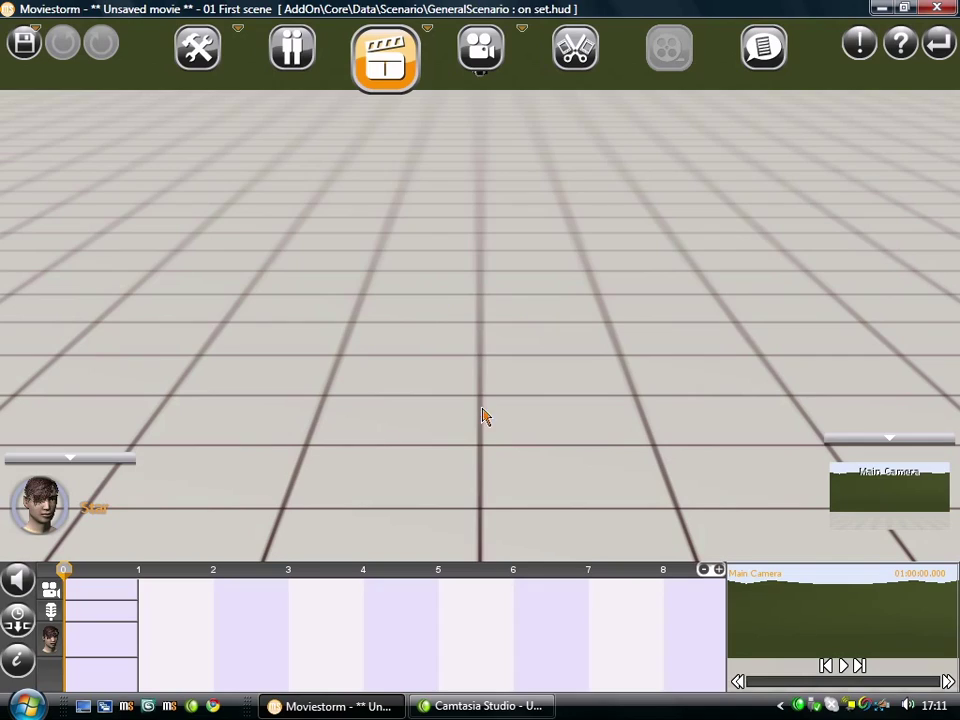
pyautogui.click(484, 416)
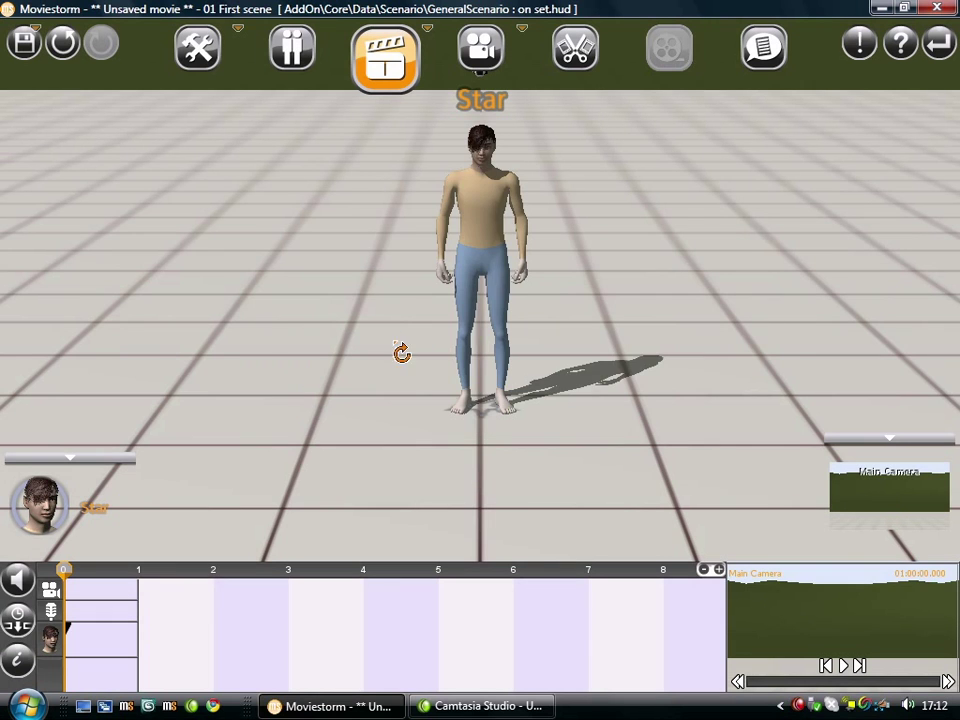
pyautogui.moveTo(396, 349); pyautogui.dragTo(400, 400, button='right')
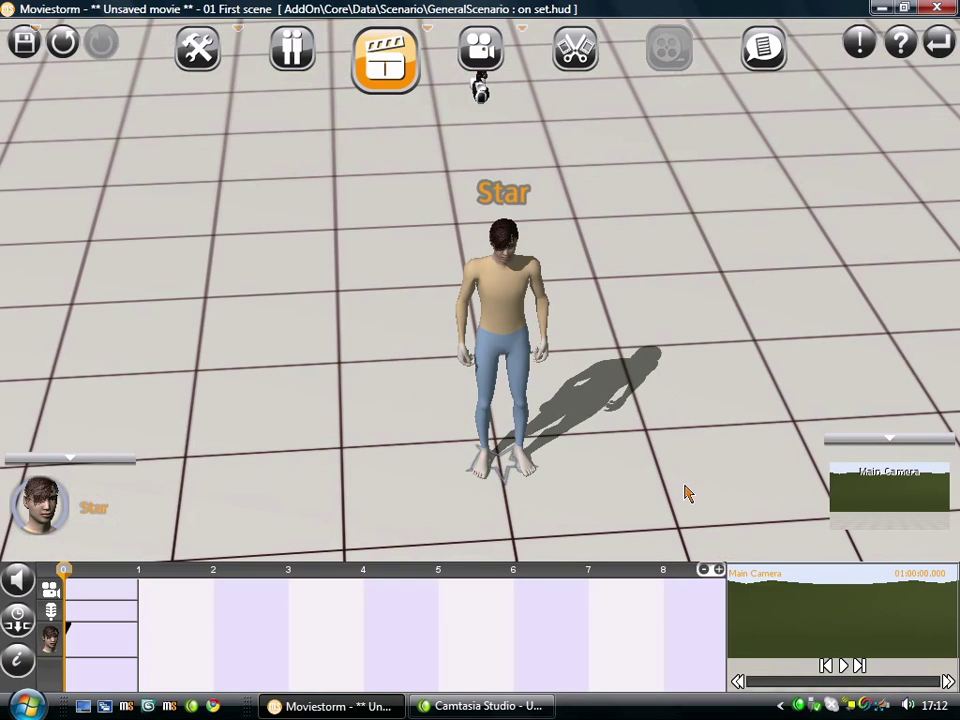
pyautogui.scroll(2, 686, 492)
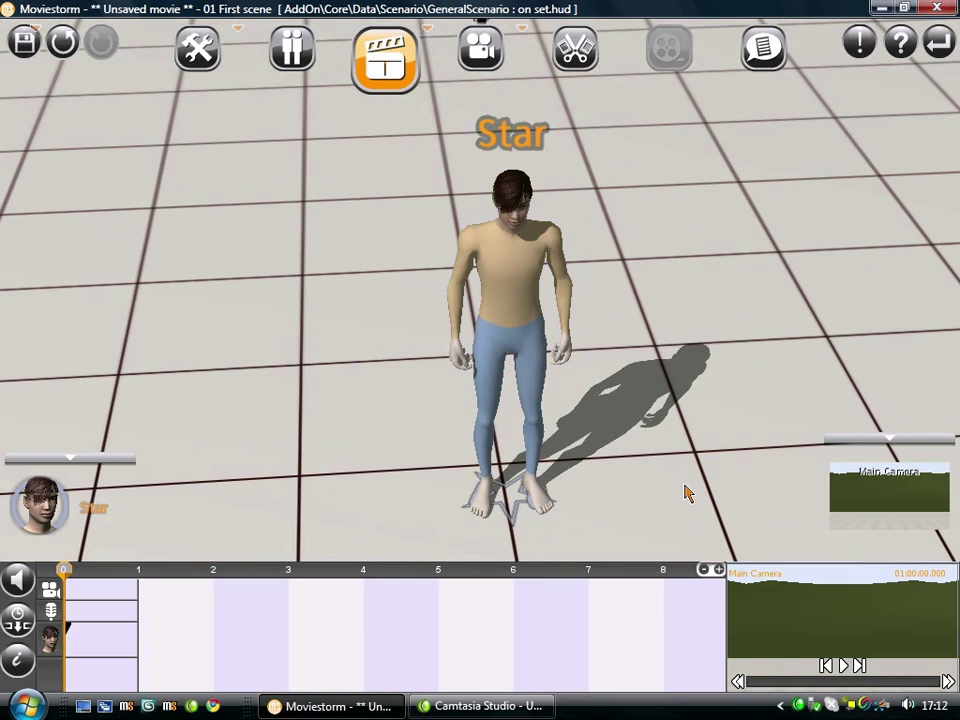